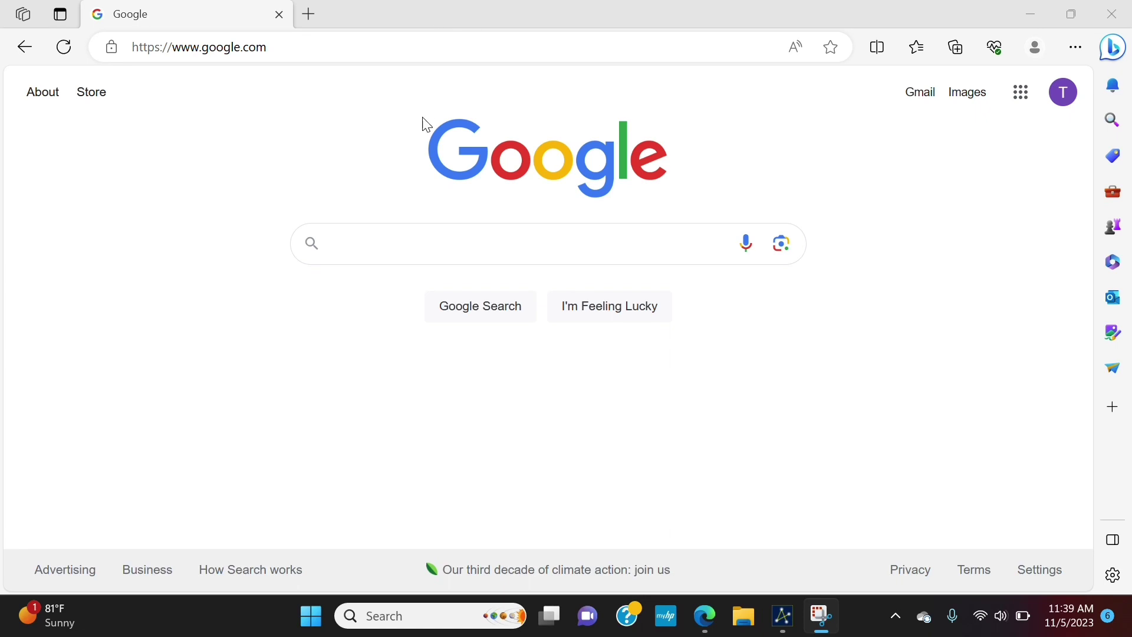
# Search Google for 'ascom astronomy' and open the ASCOM Standards for Astronomy website.
pyautogui.click(414, 243)
pyautogui.write('ASCO')
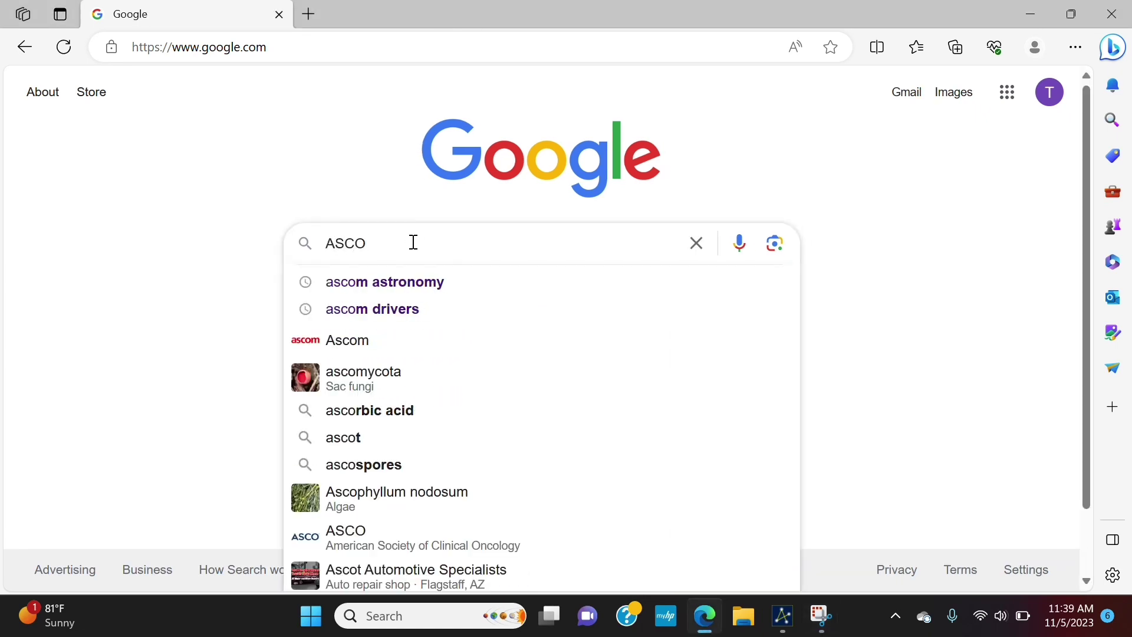
pyautogui.click(398, 283)
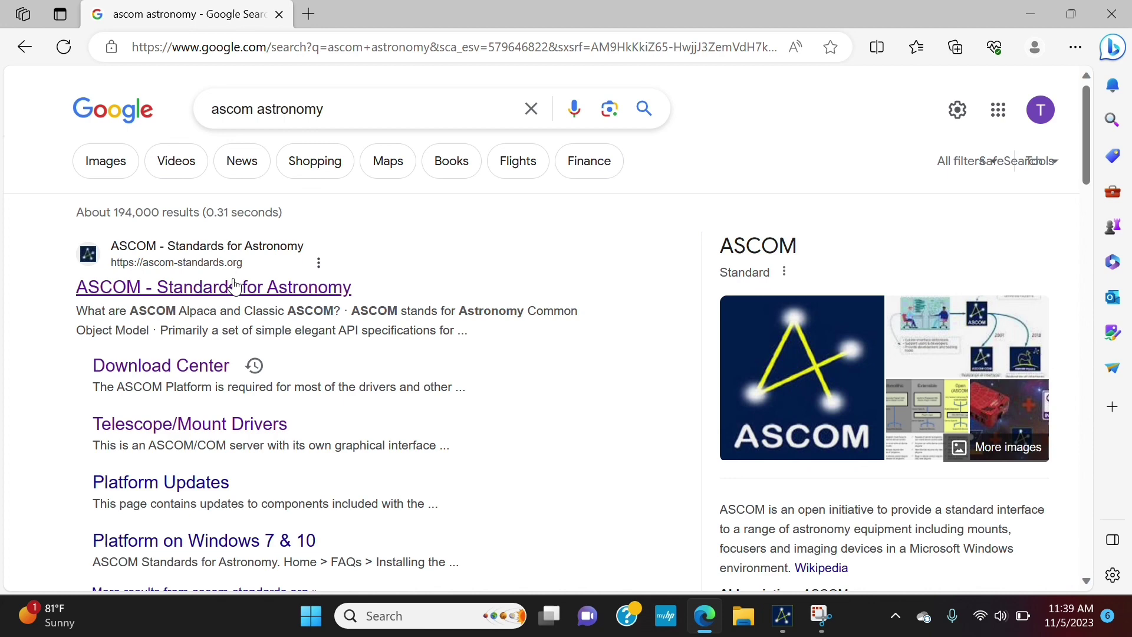
pyautogui.click(206, 289)
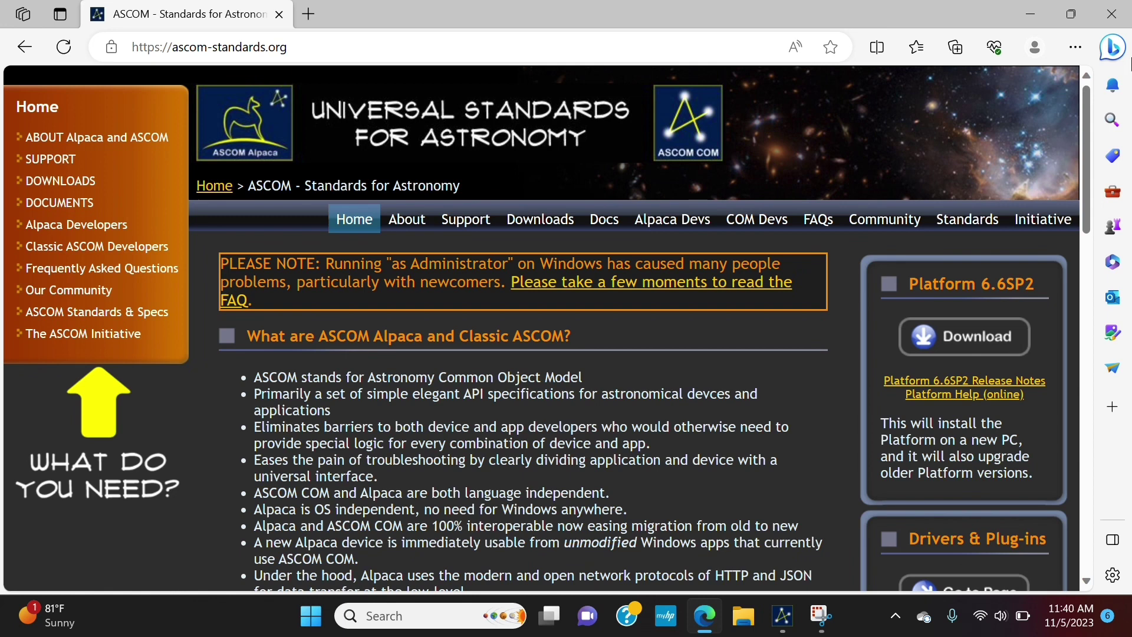
# Run the downloaded AscomPlatform662 installer from Edge's Downloads list and bring up its setup window.
pyautogui.click(1113, 49)
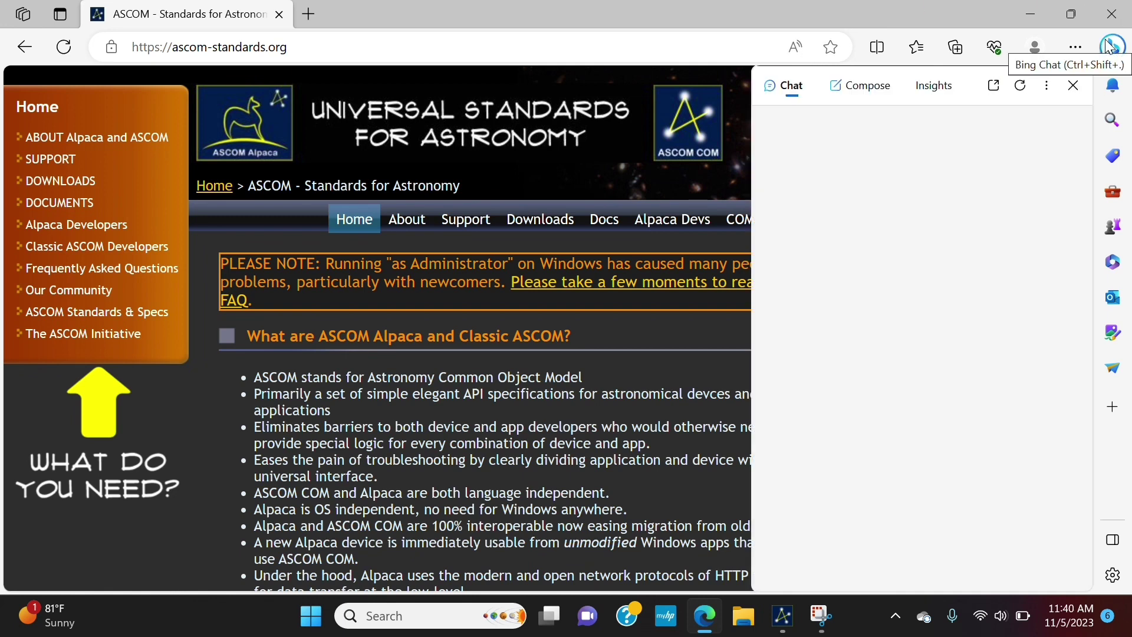
pyautogui.click(1076, 47)
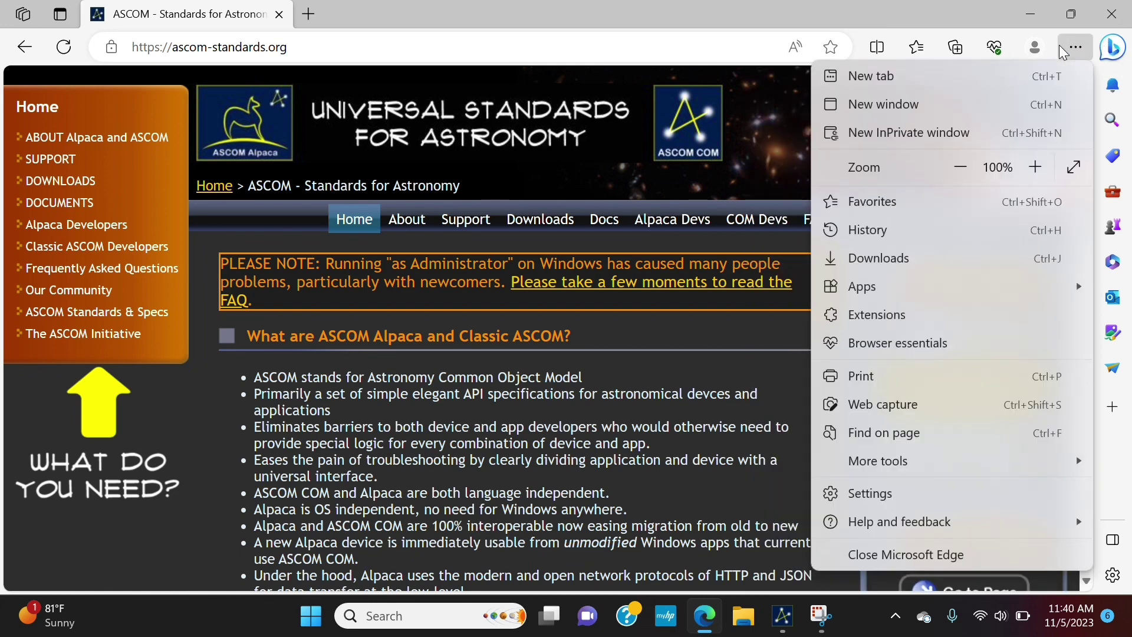
pyautogui.click(854, 265)
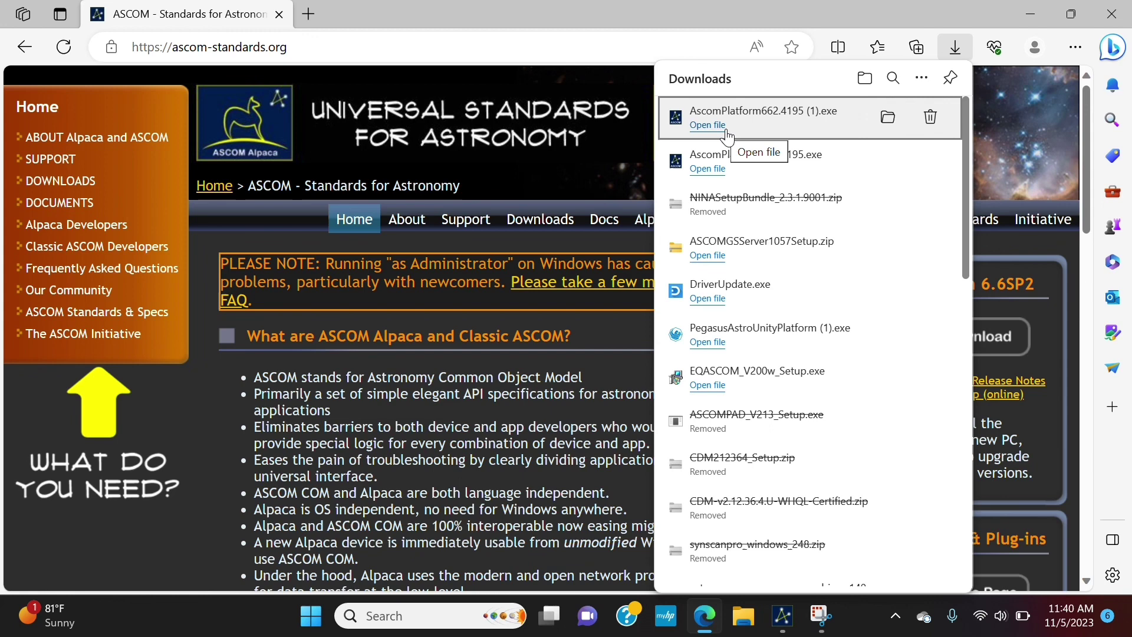
pyautogui.click(748, 15)
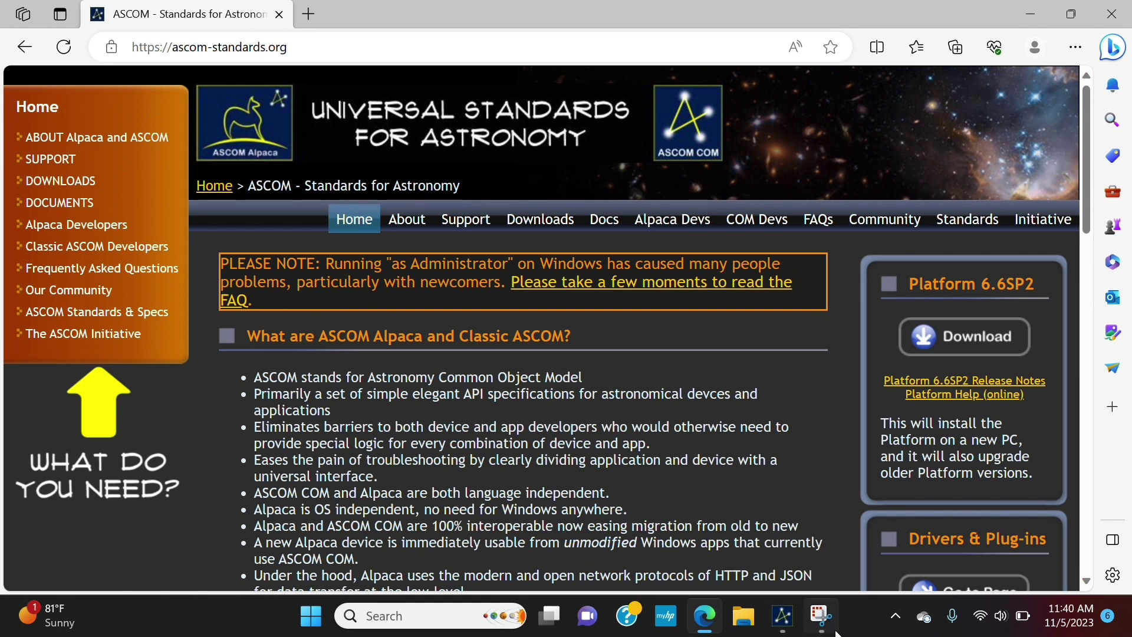
pyautogui.click(820, 616)
# Close the ASCOM Platform 6.6 SP2 setup, confirming Yes to cancel the installation.
pyautogui.click(785, 617)
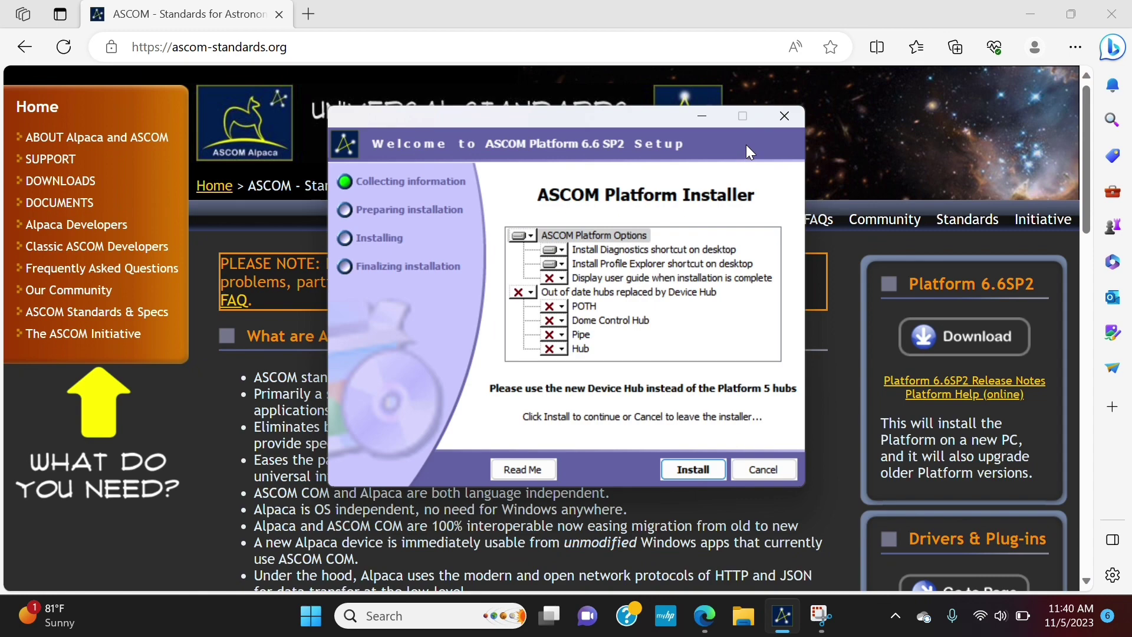
pyautogui.click(773, 116)
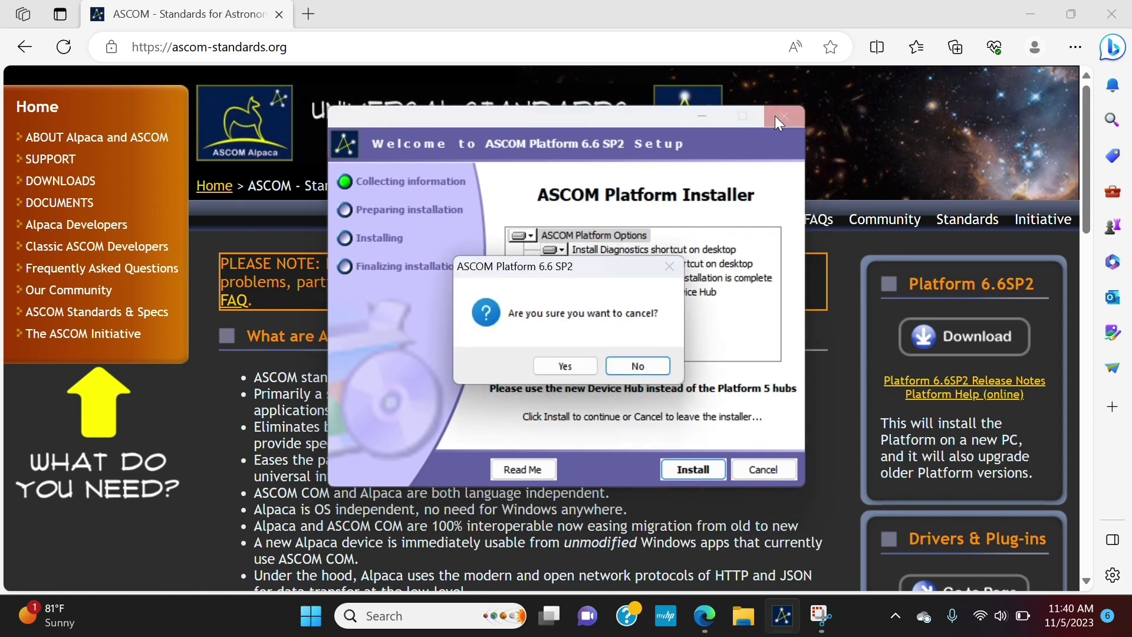
pyautogui.click(547, 366)
# Search Google for 'nina astronomy' and open the N.I.N.A. download page offering Version 2.3 HF1.
pyautogui.click(260, 56)
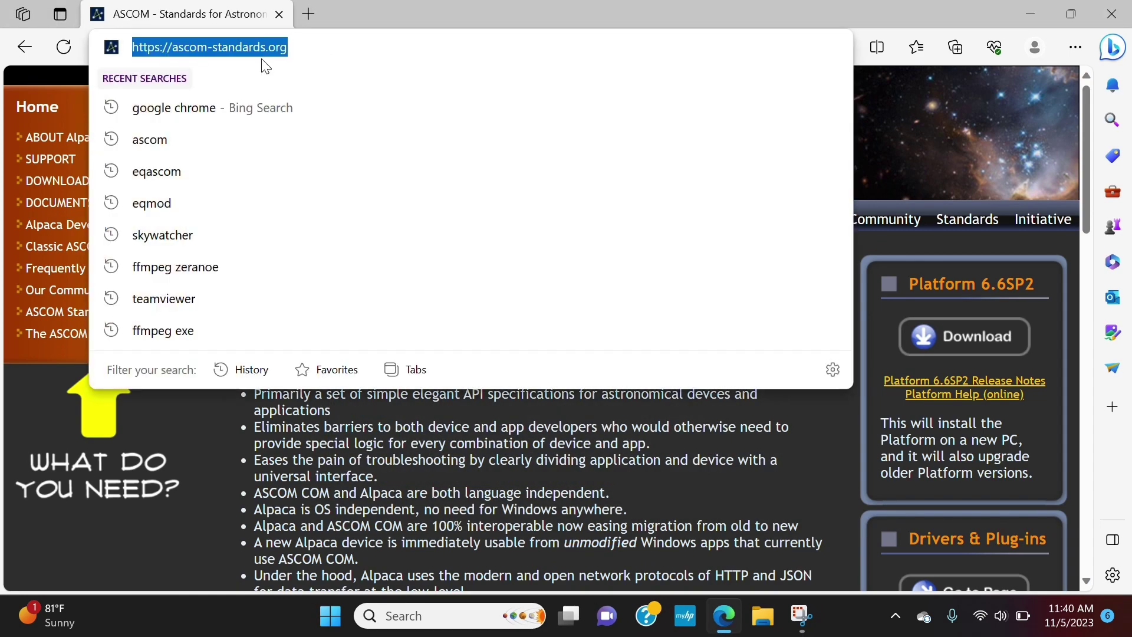
pyautogui.write('Google.com')
pyautogui.press('Return')
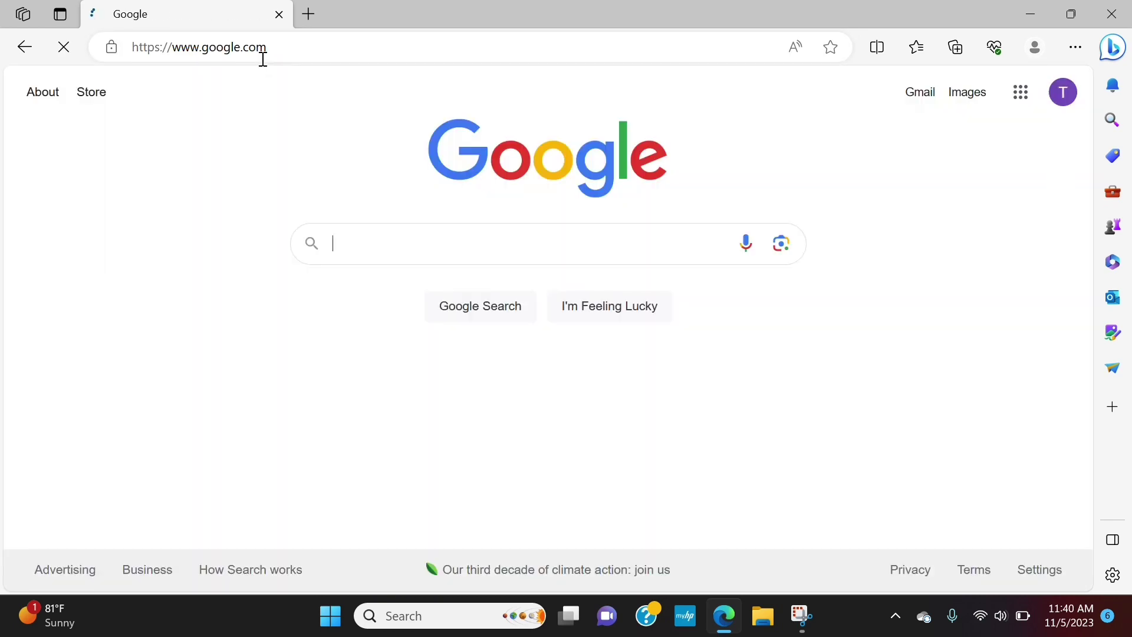
pyautogui.write('NIN')
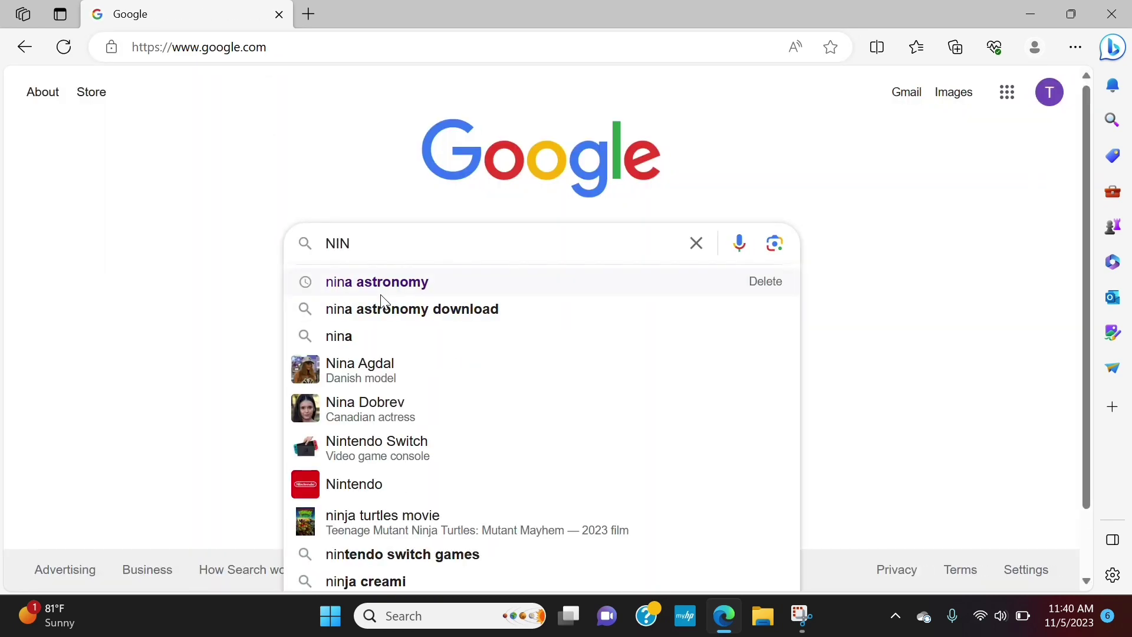
pyautogui.click(368, 291)
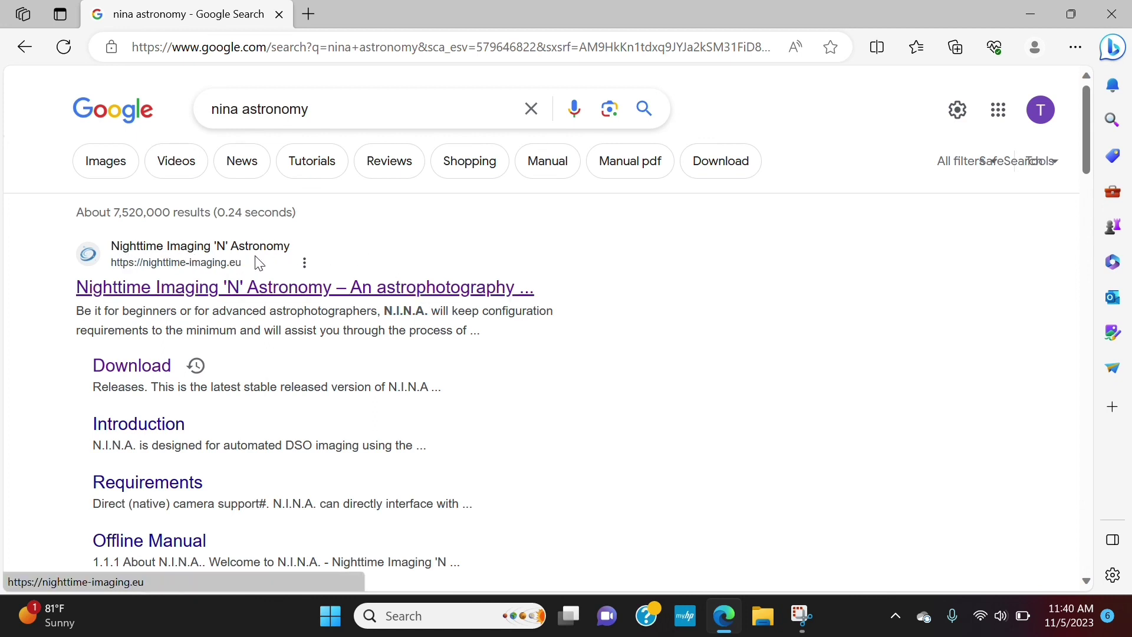
pyautogui.click(225, 289)
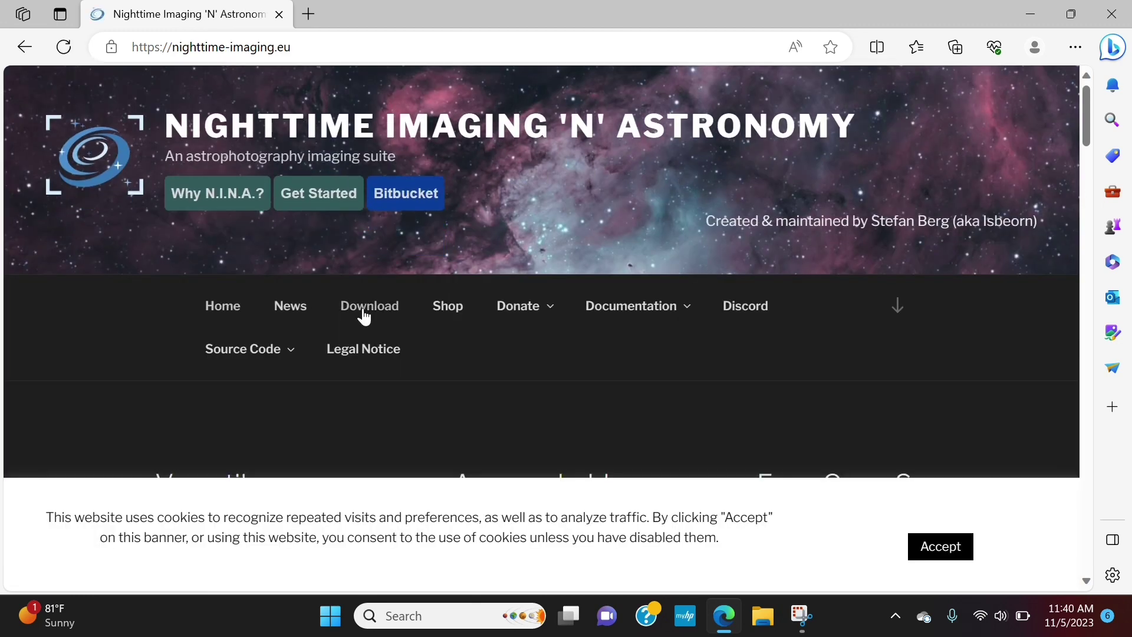
pyautogui.click(364, 312)
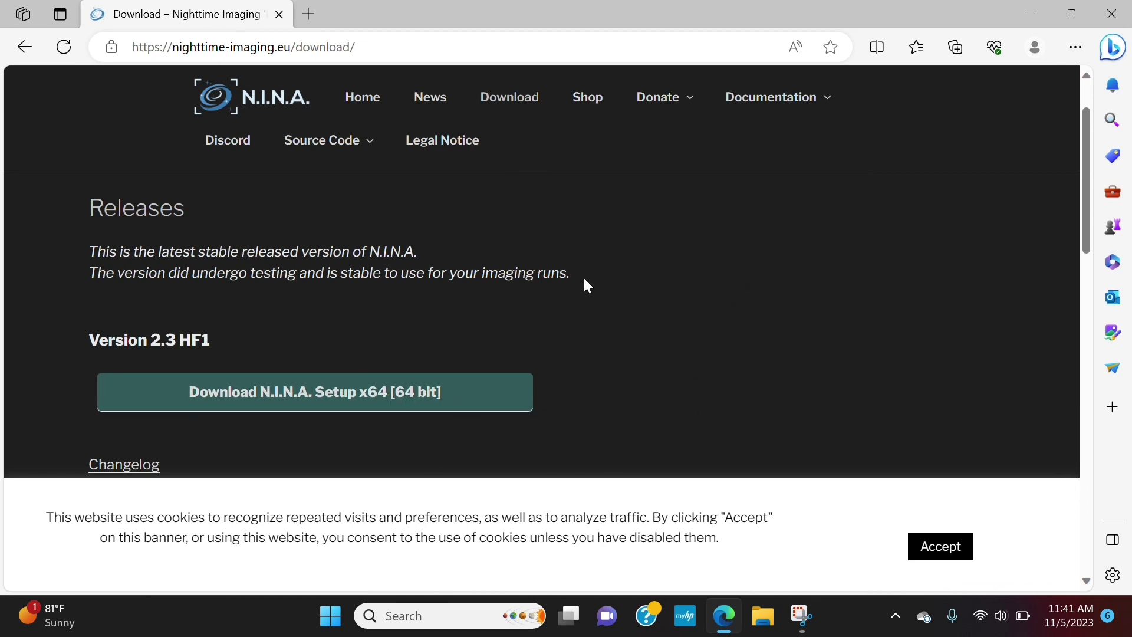
# Minimize Edge and launch N.I.N.A. from its desktop shortcut.
pyautogui.click(1038, 12)
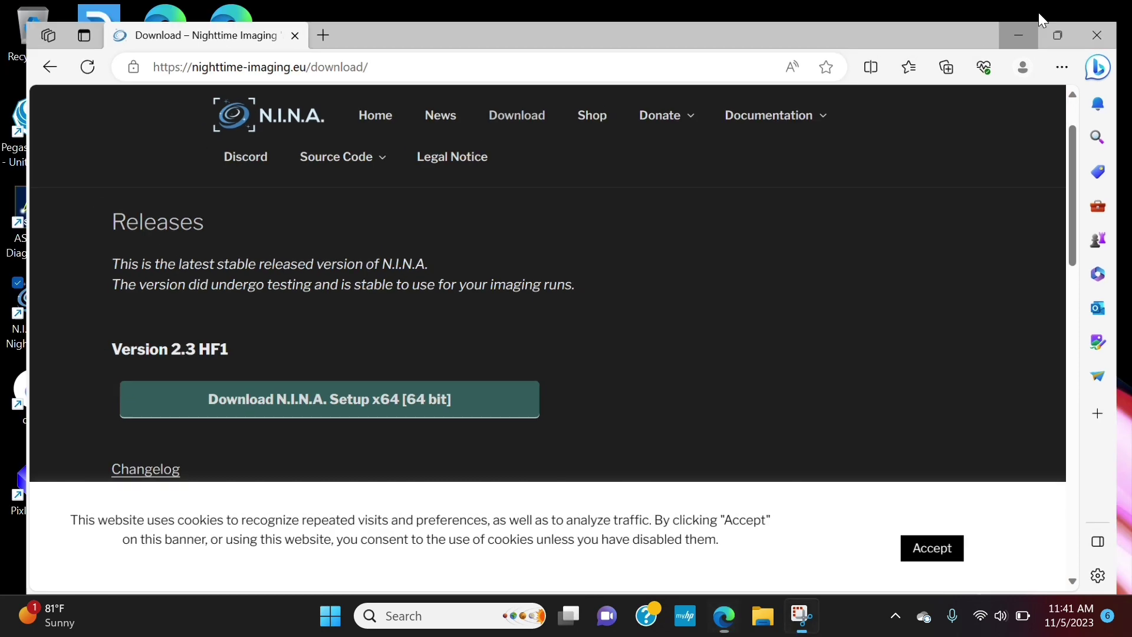
pyautogui.doubleClick(32, 304)
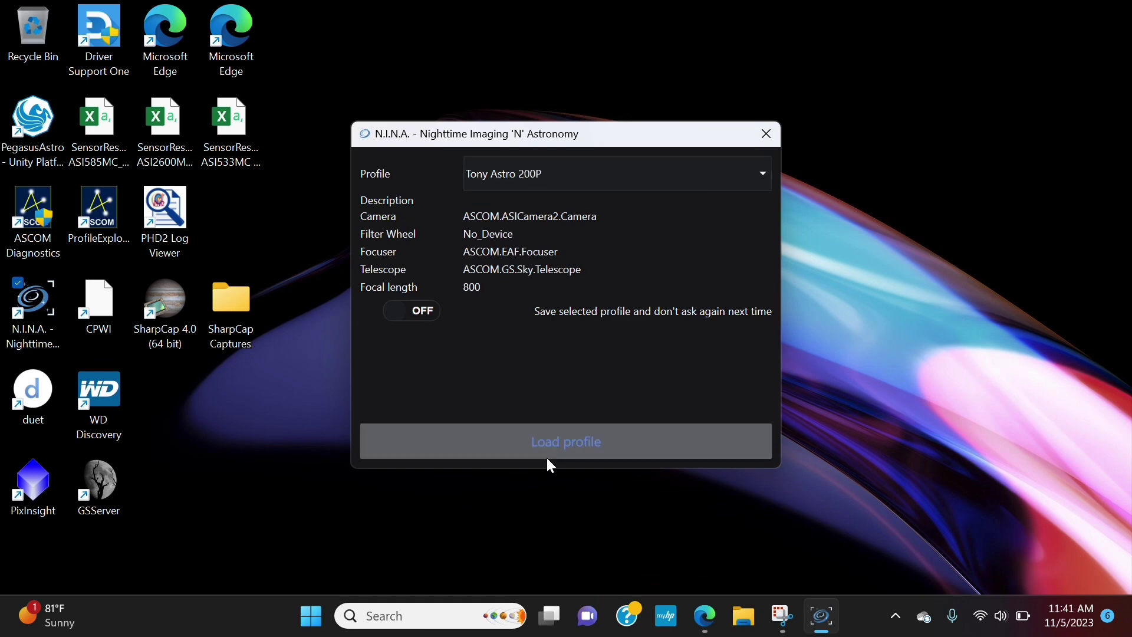
# Load the 200P equipment profile and open the General options page.
pyautogui.click(542, 441)
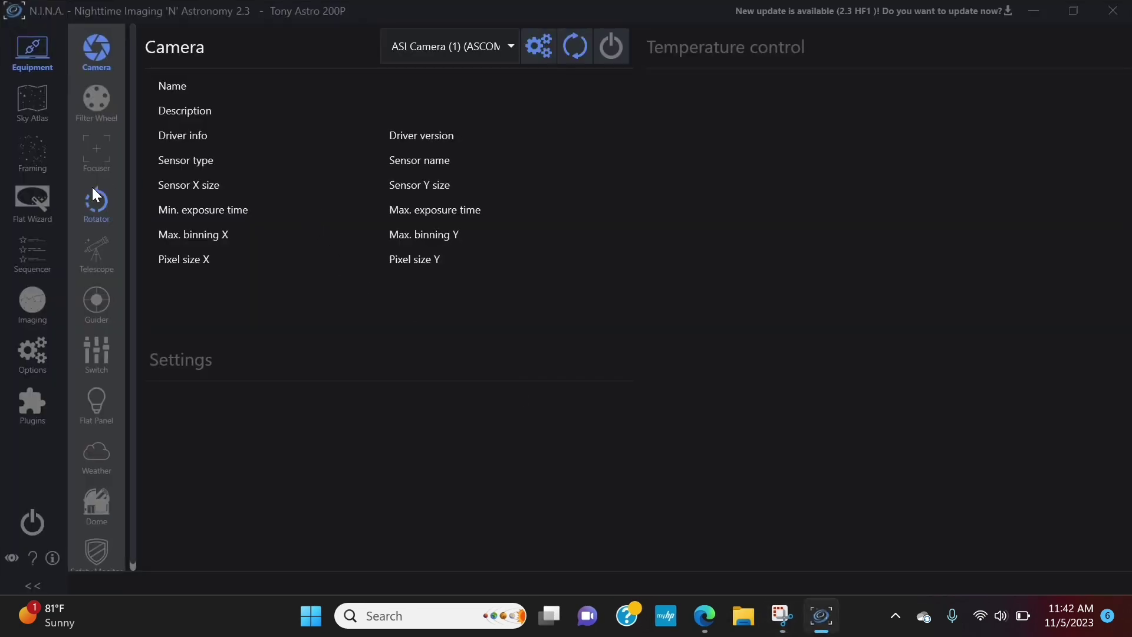
pyautogui.click(39, 355)
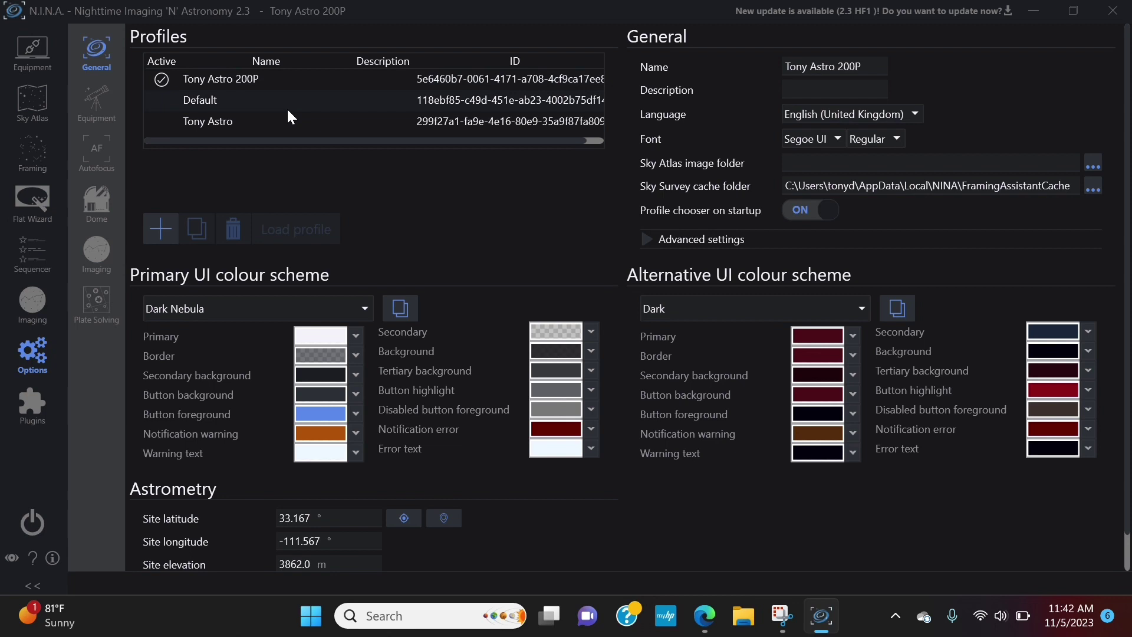
# Show the Equipment options with the 200P telescope's 800 mm focal length and focal ratio 4.
pyautogui.click(108, 97)
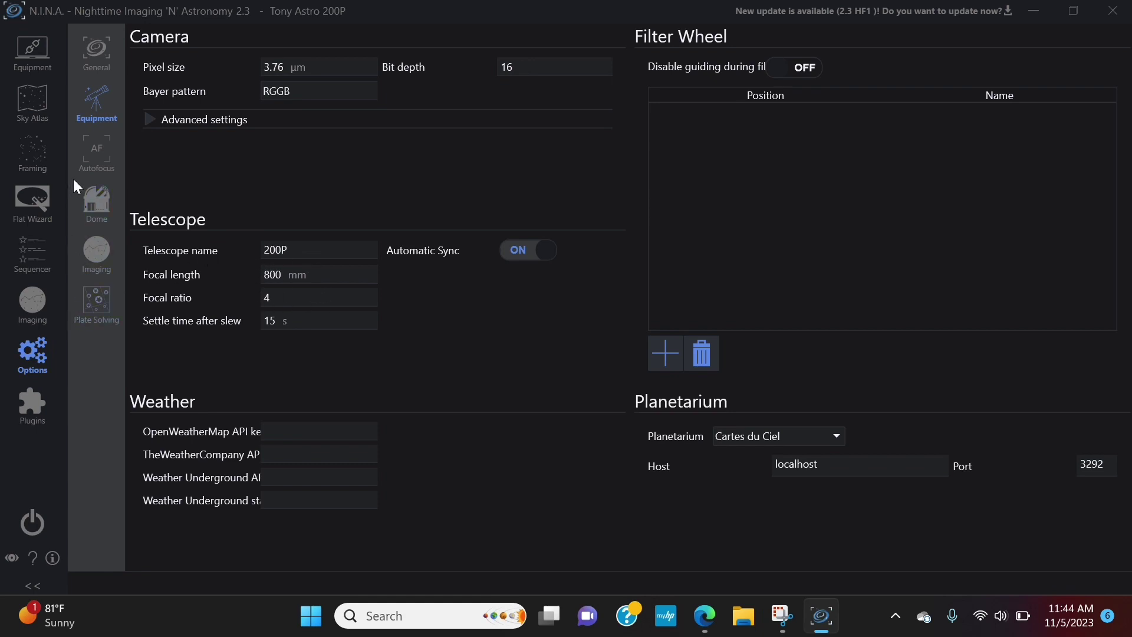
# Show the General options with the 200P profile and Dark Nebula colour schemes.
pyautogui.click(87, 59)
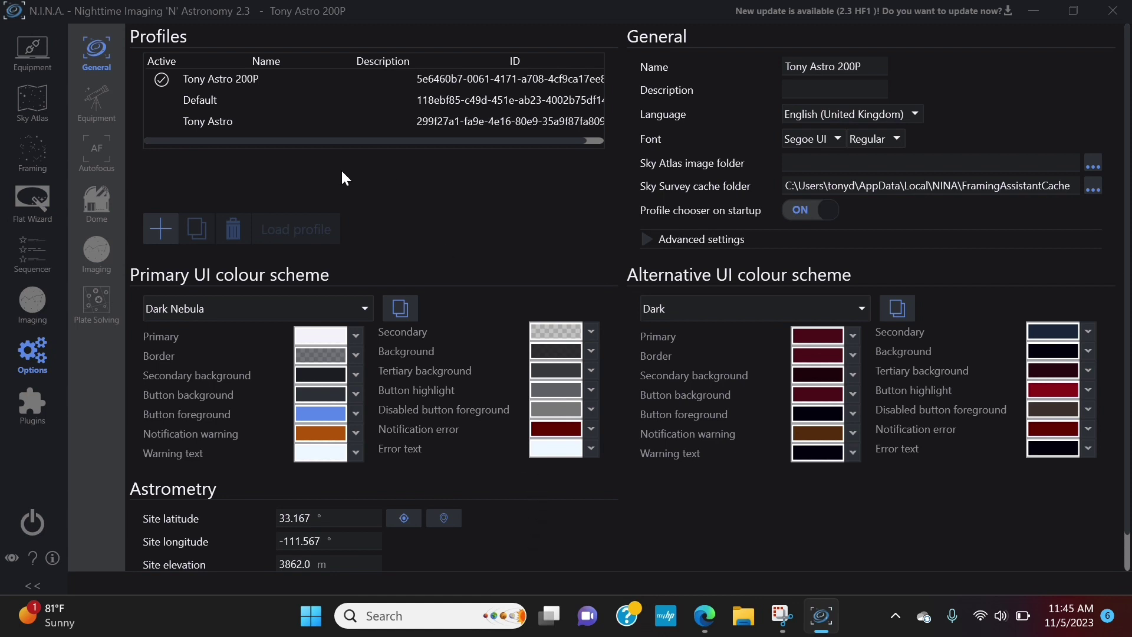
# Return to the Equipment options showing the 200P telescope and Cartes du Ciel planetarium.
pyautogui.click(100, 103)
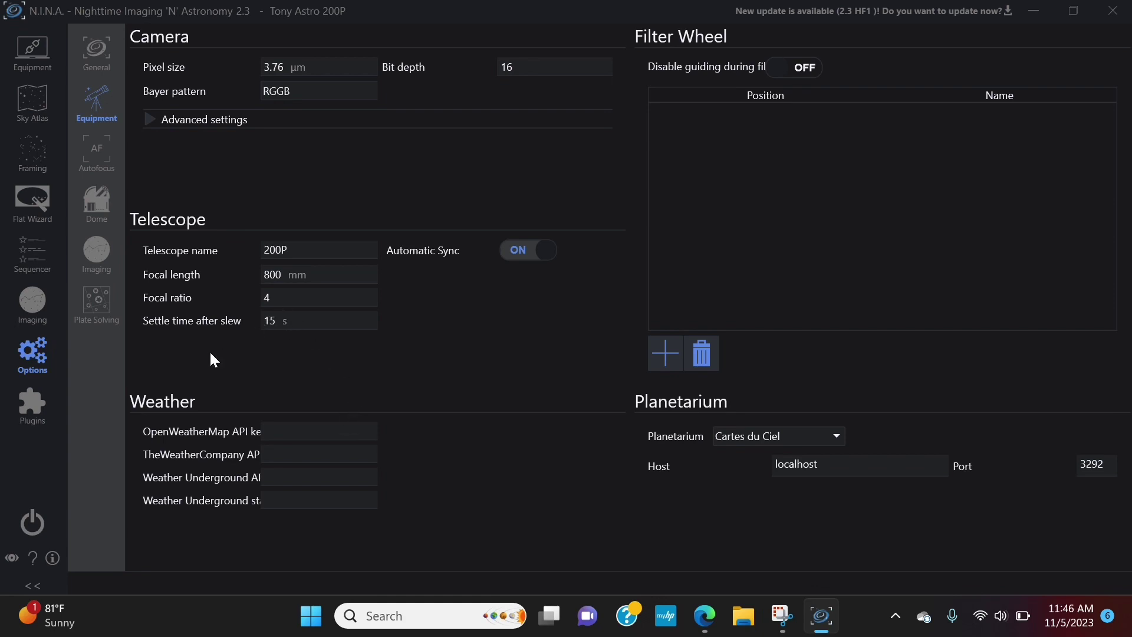
# Show the Plate Solving options, with ASTAP as both plate solver and blind solver.
pyautogui.click(99, 304)
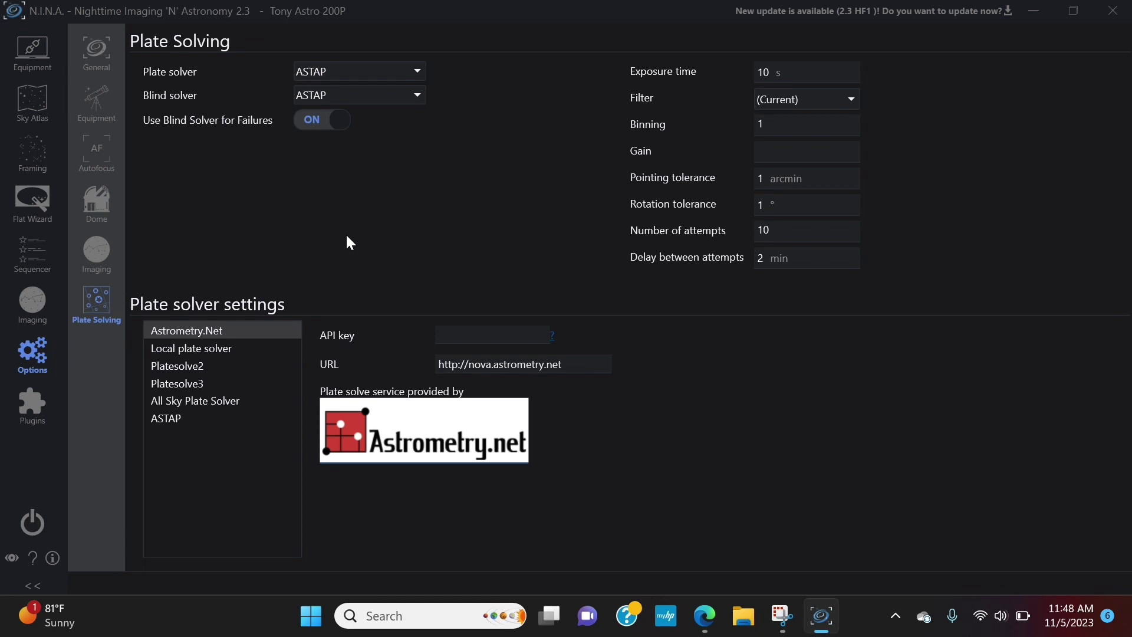
# Bring Edge to the front and load the google.com homepage.
pyautogui.click(705, 616)
pyautogui.click(191, 41)
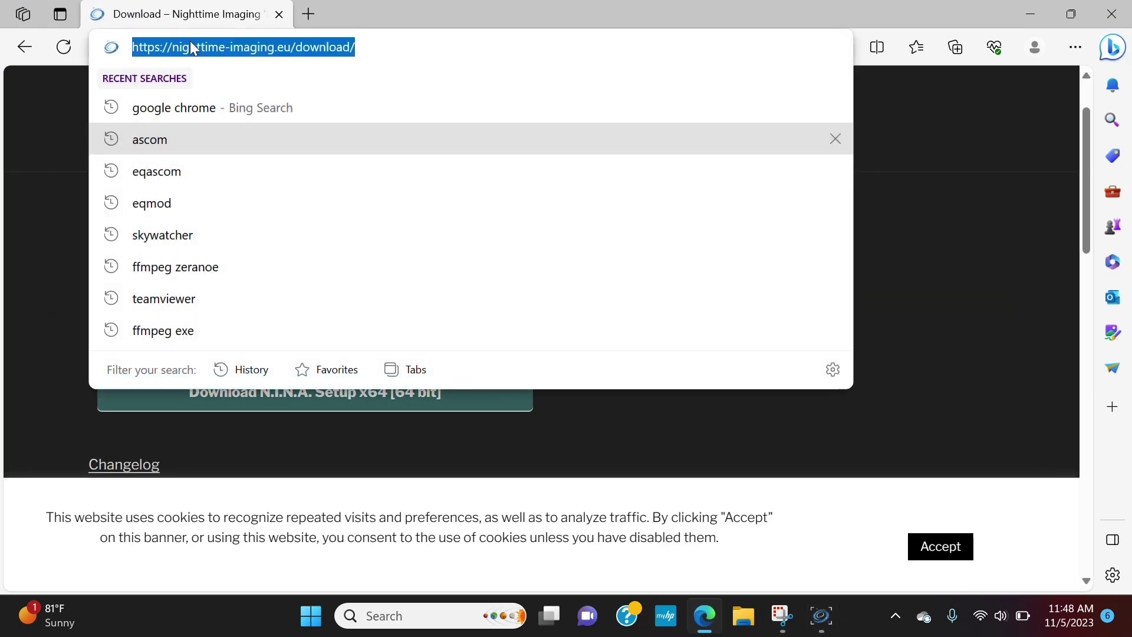
pyautogui.write('GO')
pyautogui.press('Return')
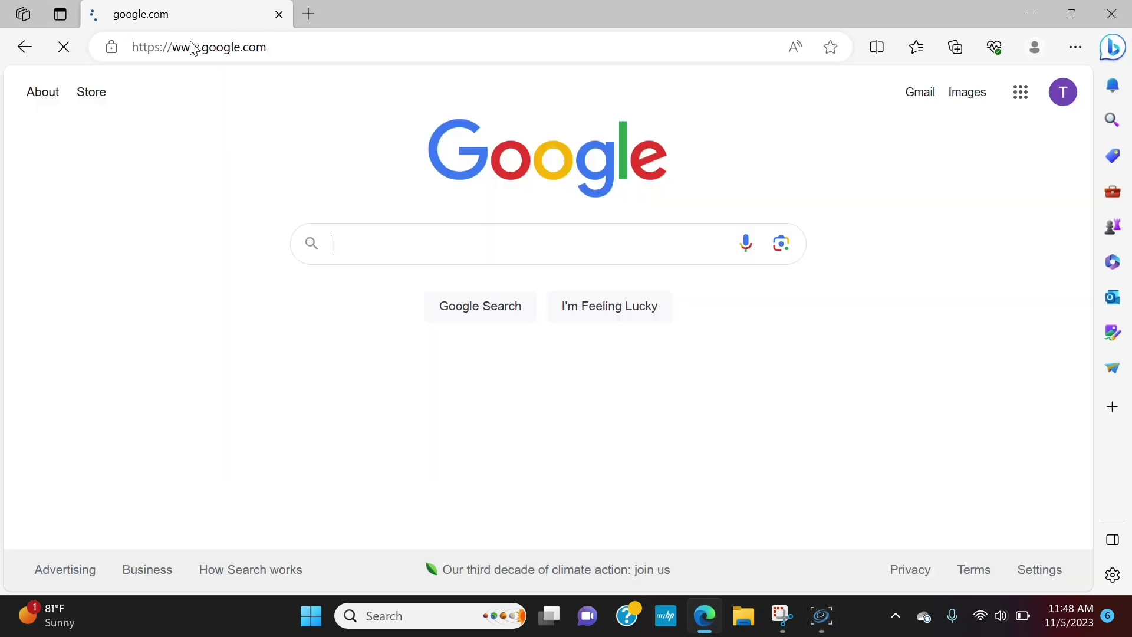
# Search 'astap astronomy', open the hnsky.org ASTAP site and scroll to Download installers.
pyautogui.write('ASTA')
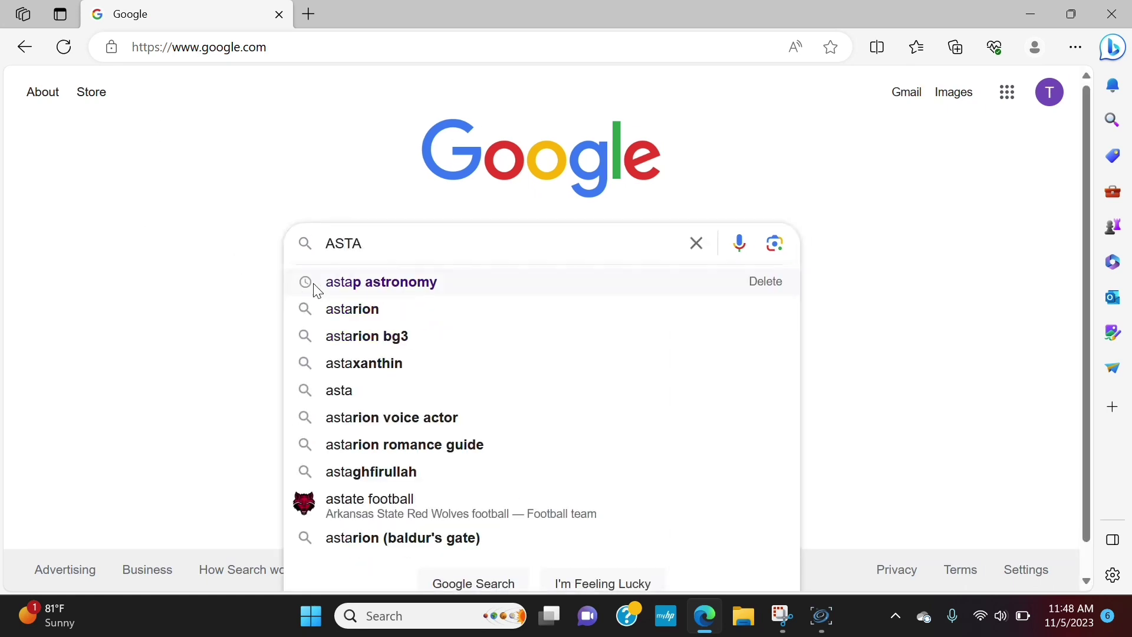
pyautogui.click(345, 286)
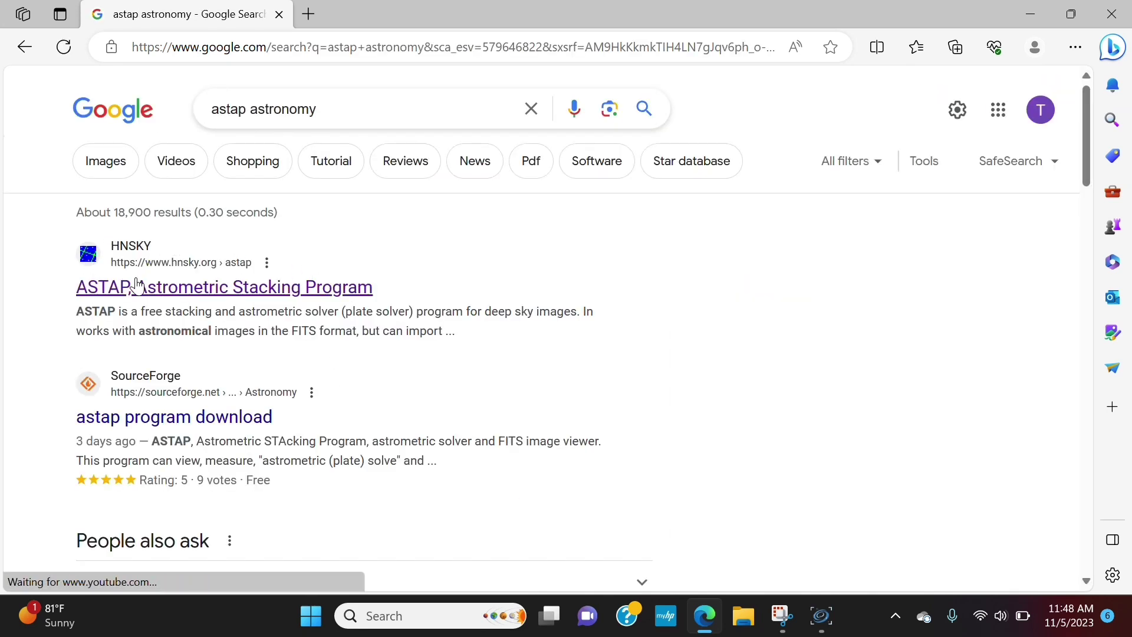
pyautogui.click(233, 293)
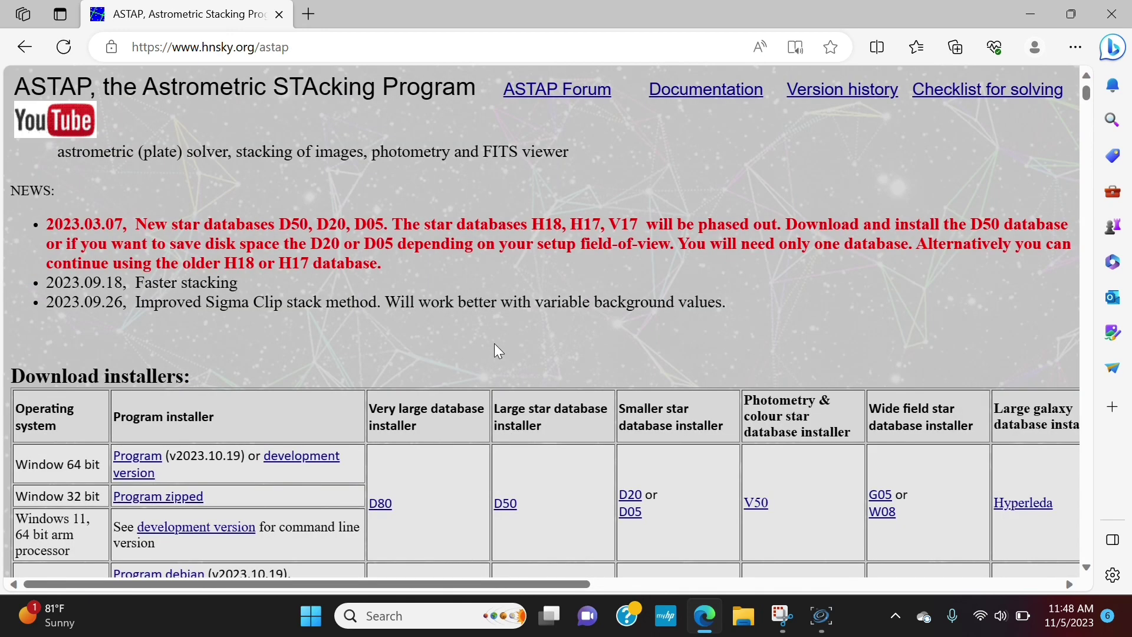
pyautogui.scroll(-3, 493, 345)
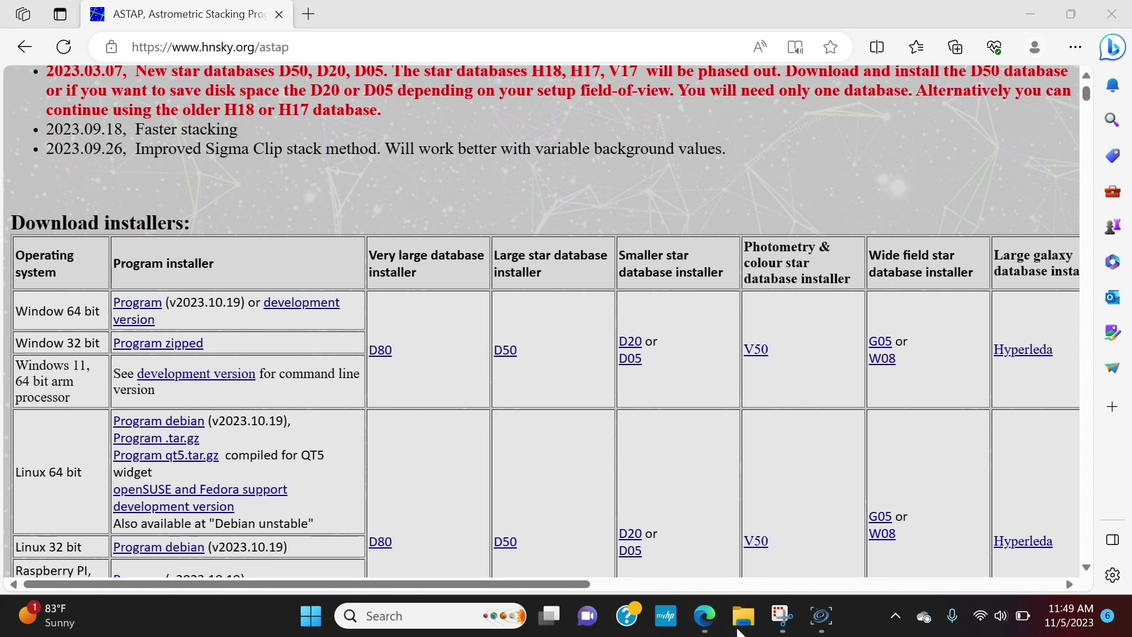
# In File Explorer, open the folder C:\Program Files\astap.
pyautogui.scroll(-3, 395, 448)
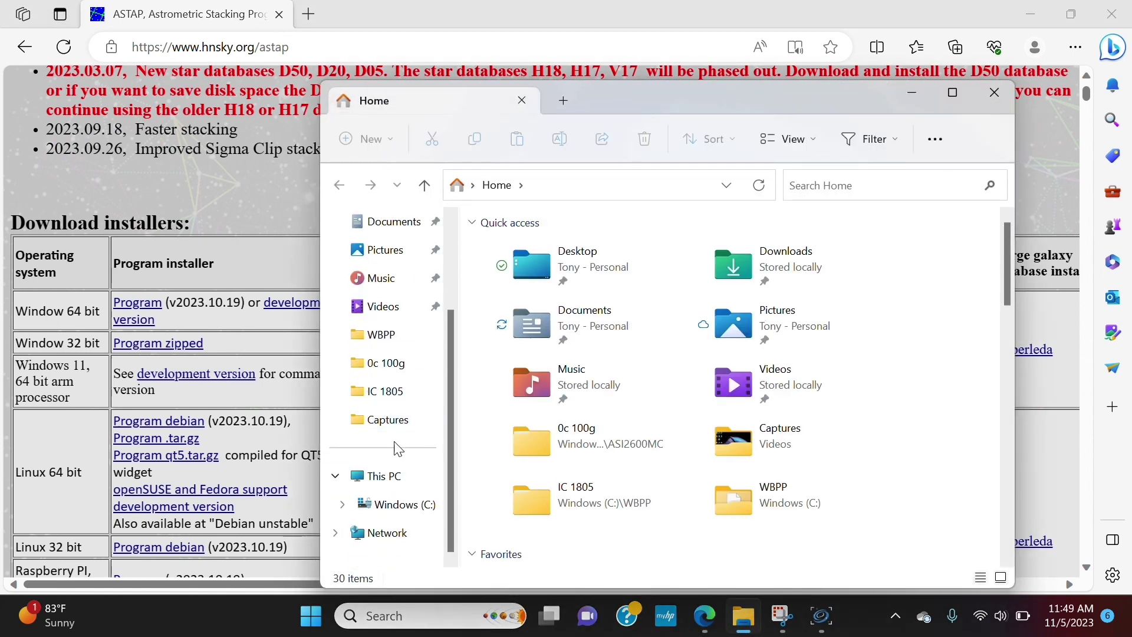
pyautogui.click(396, 484)
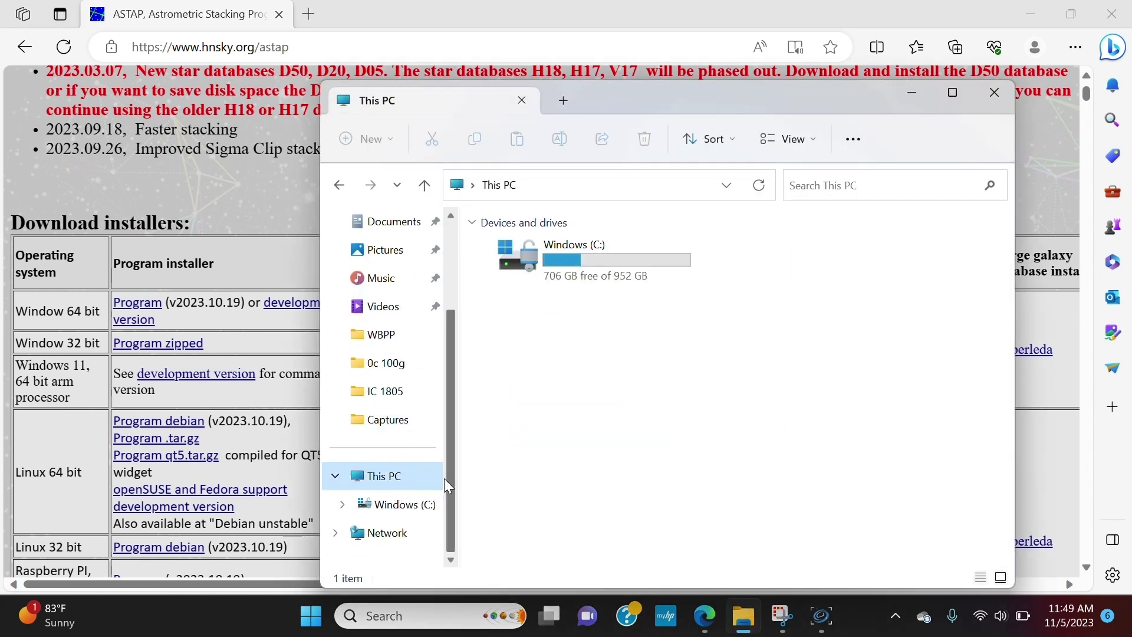
pyautogui.click(545, 272)
pyautogui.doubleClick(544, 270)
pyautogui.scroll(-3, 534, 330)
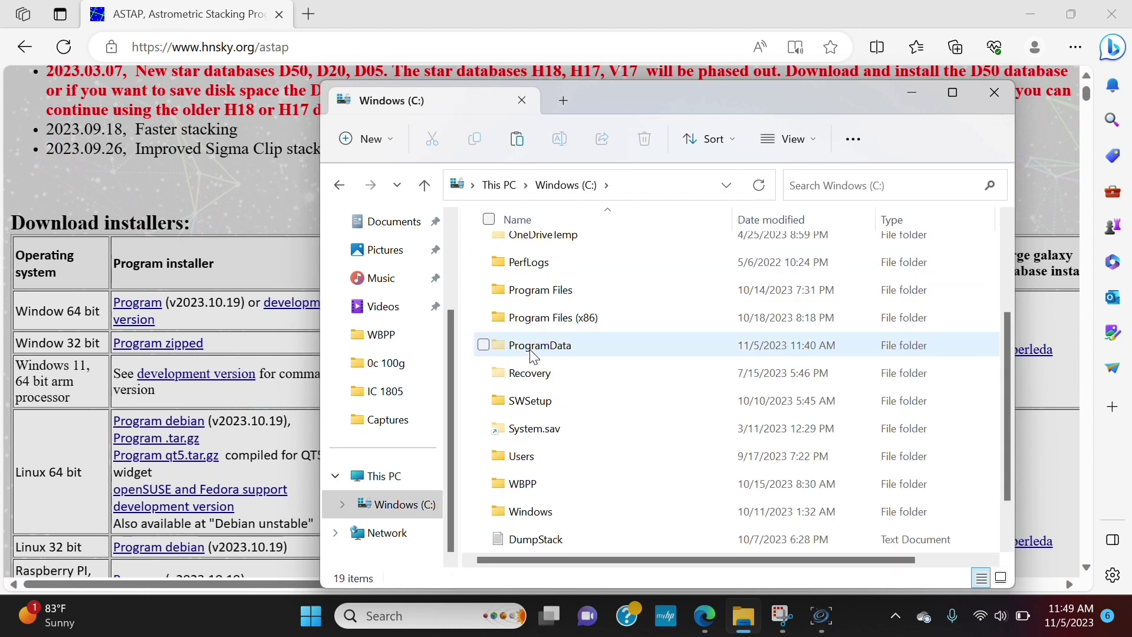
pyautogui.doubleClick(537, 294)
pyautogui.doubleClick(534, 306)
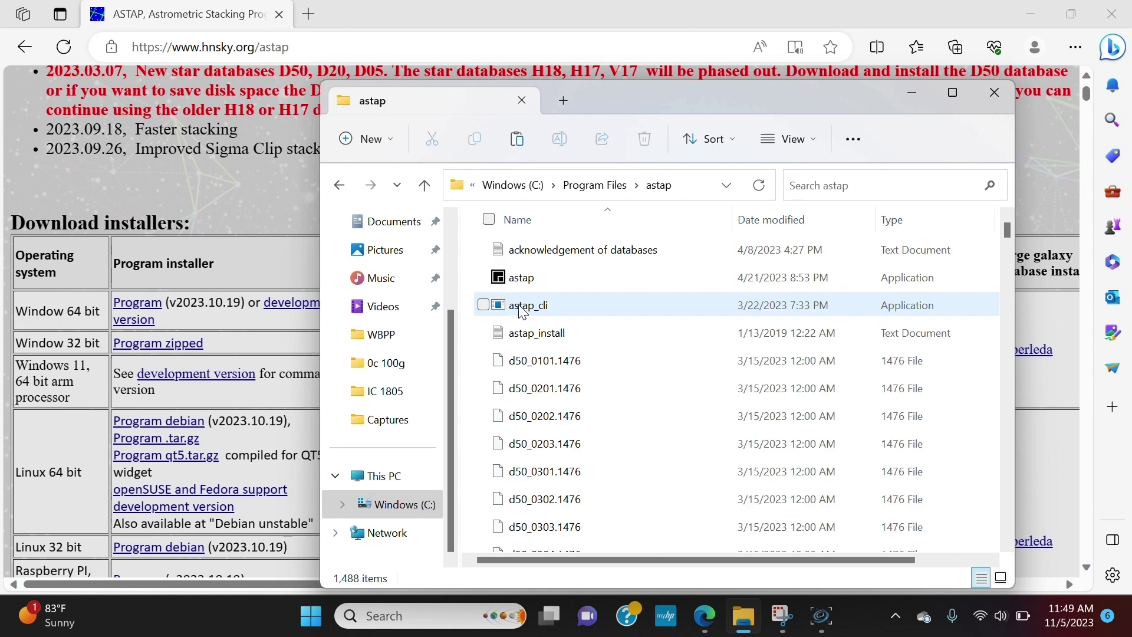
# Scroll through the astap folder's d50 star database files, then close File Explorer.
pyautogui.scroll(-8, 566, 392)
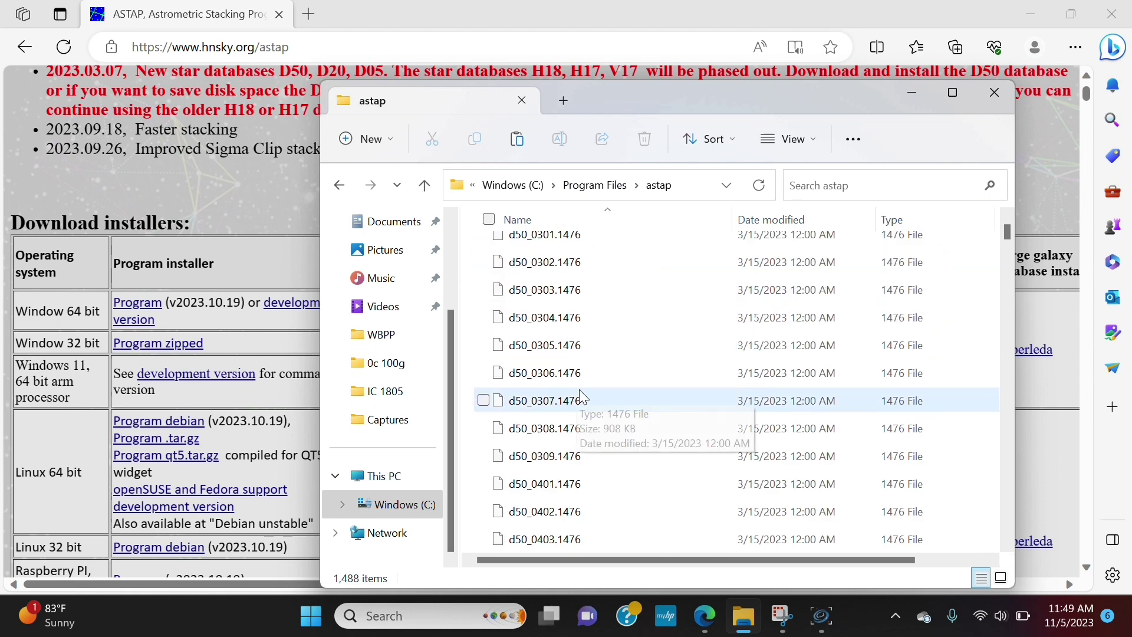
pyautogui.scroll(-15, 581, 391)
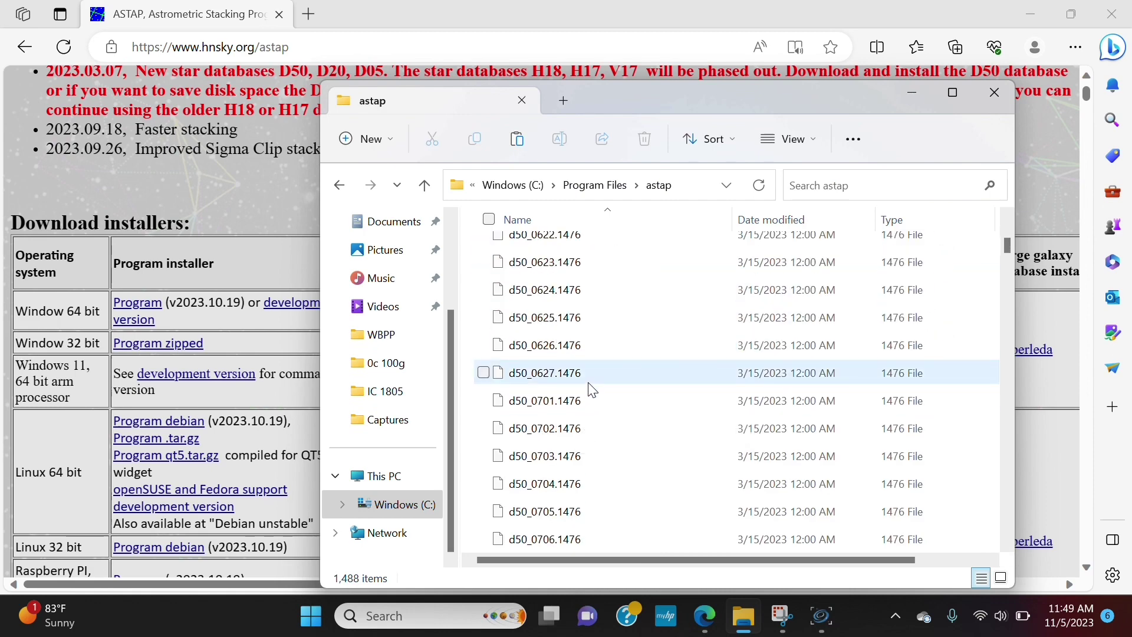
pyautogui.scroll(-2, 601, 378)
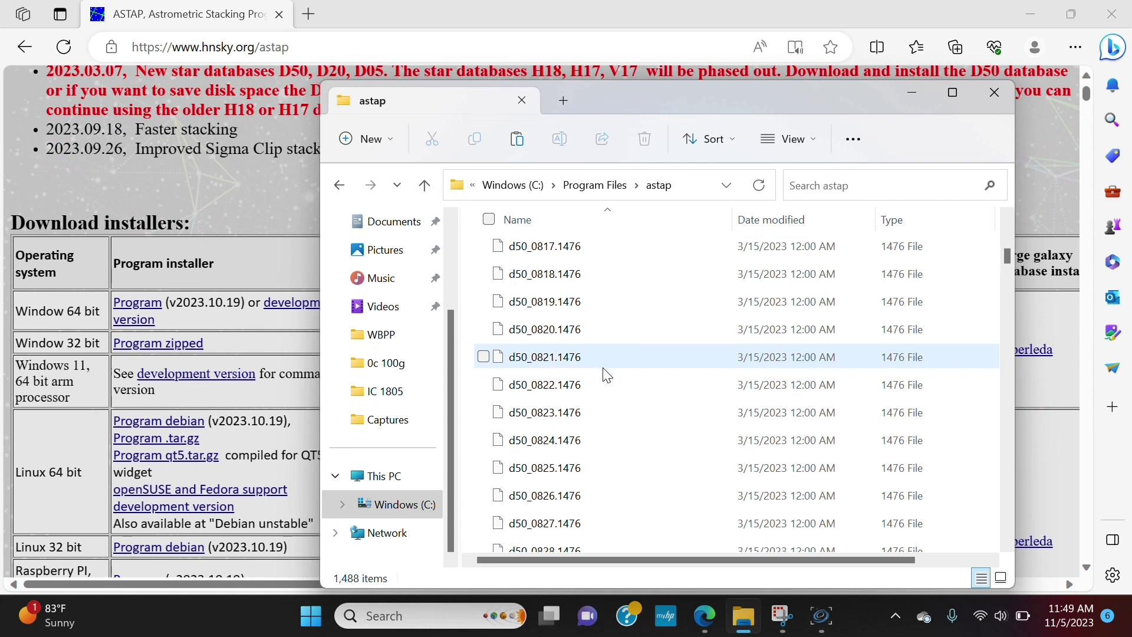
pyautogui.scroll(20, 607, 375)
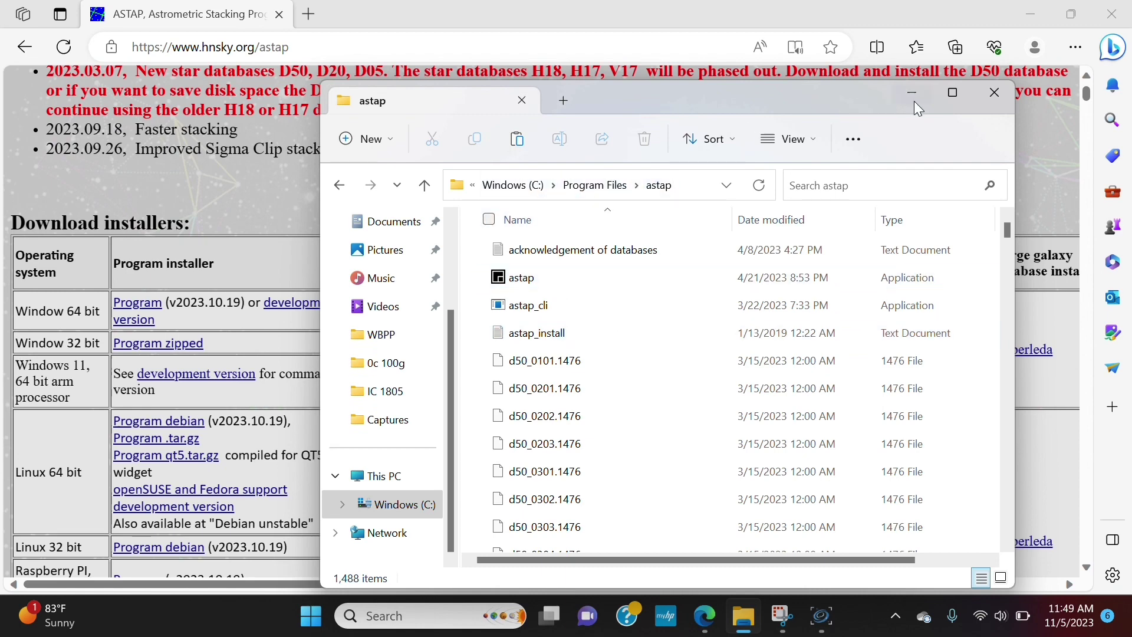
pyautogui.click(999, 98)
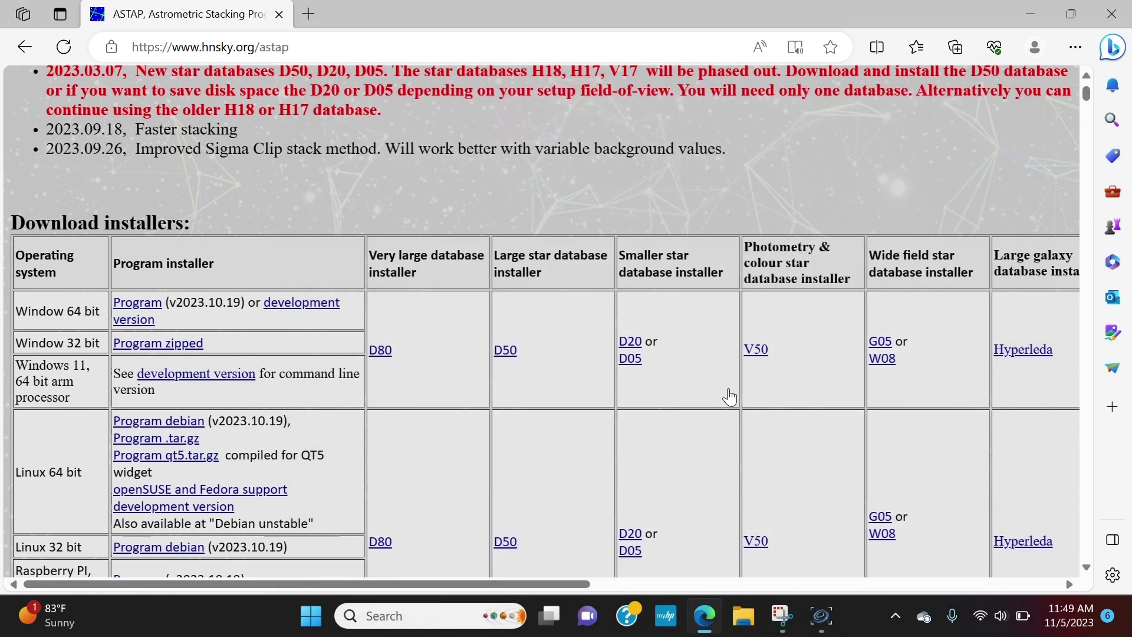
pyautogui.click(826, 623)
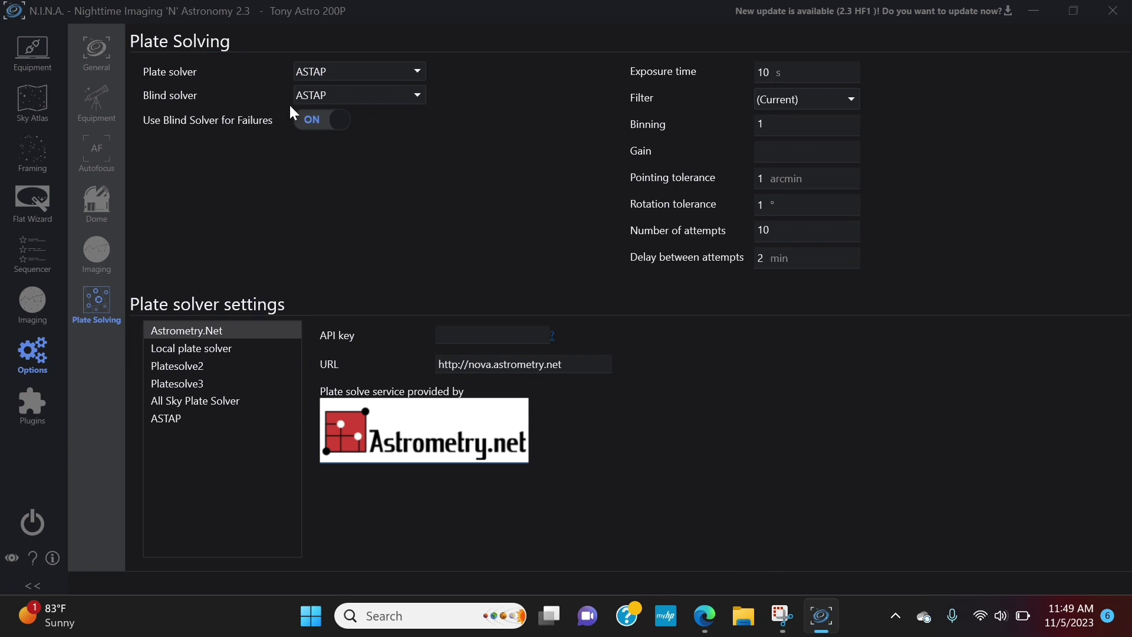
pyautogui.click(356, 73)
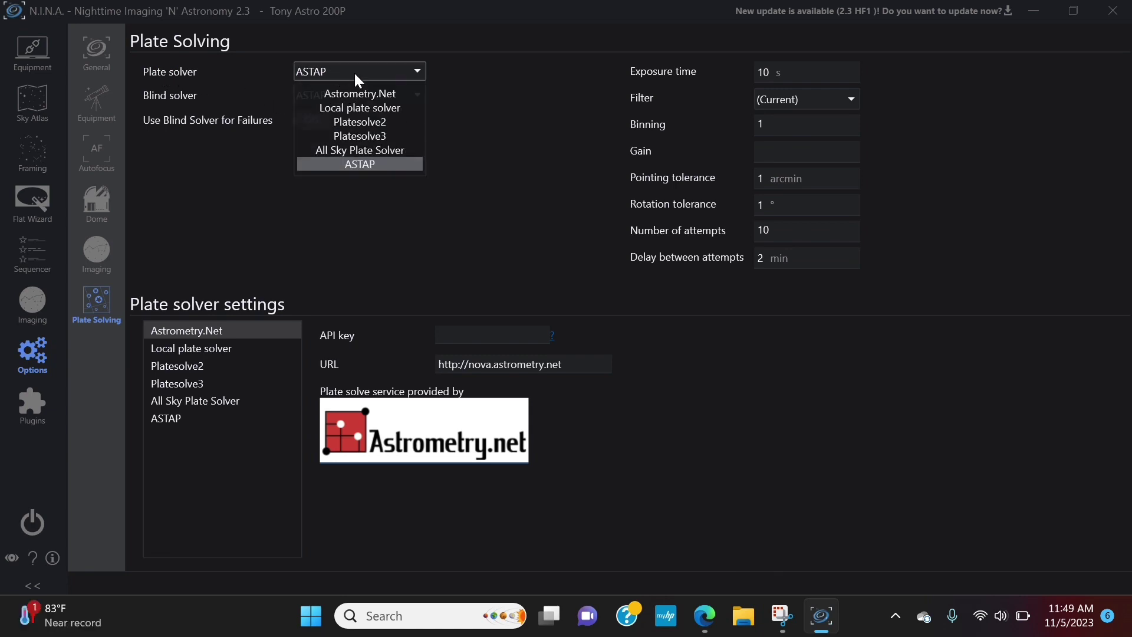
pyautogui.click(358, 165)
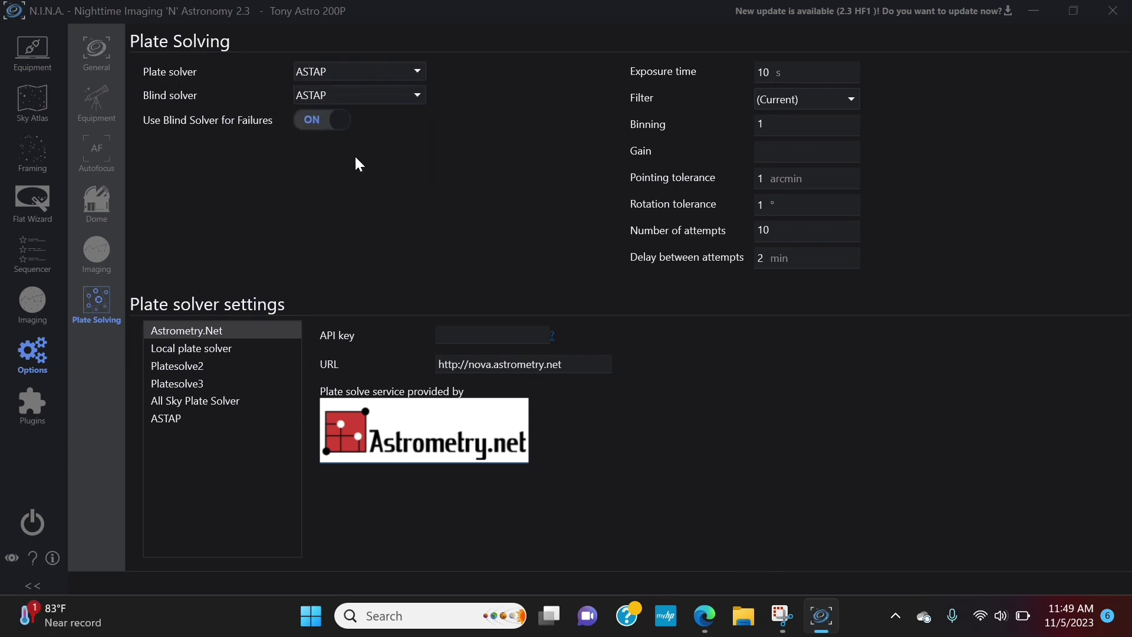
pyautogui.click(319, 98)
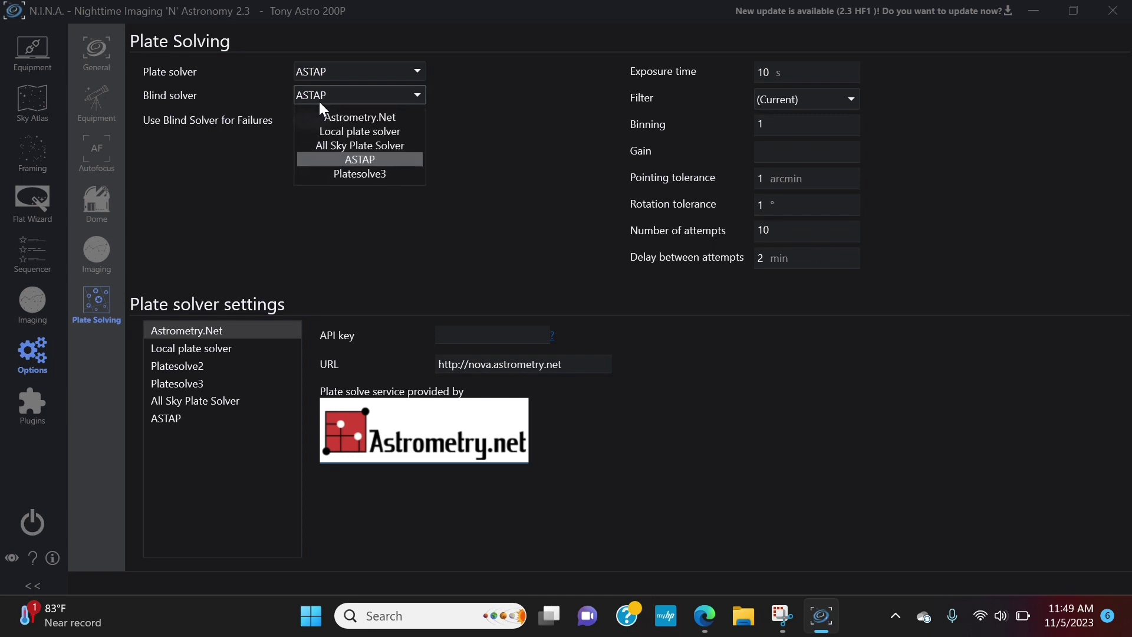
pyautogui.click(345, 161)
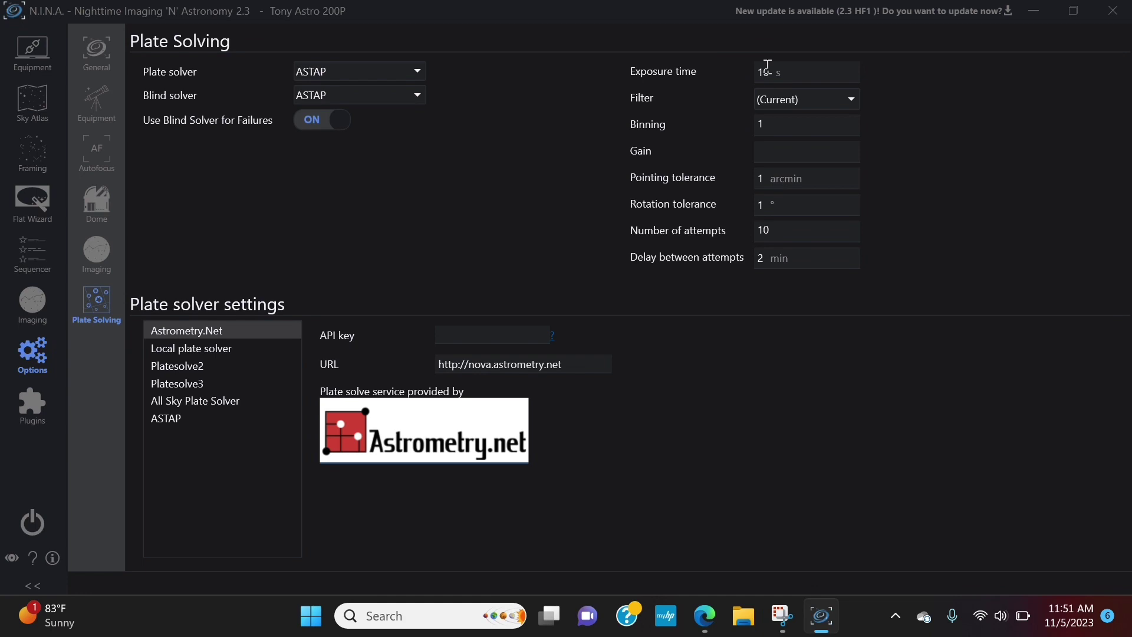
# Show the ASTAP solver settings, confirm its location C:\Program Files\astap\astap.exe, and cancel browsing.
pyautogui.click(168, 421)
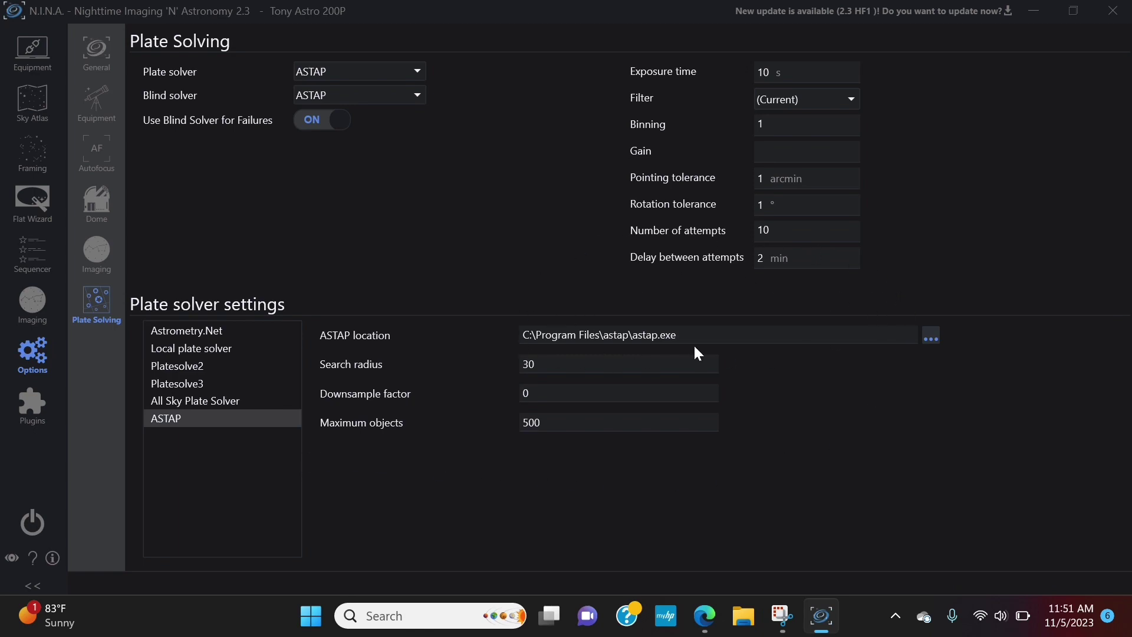
pyautogui.click(931, 339)
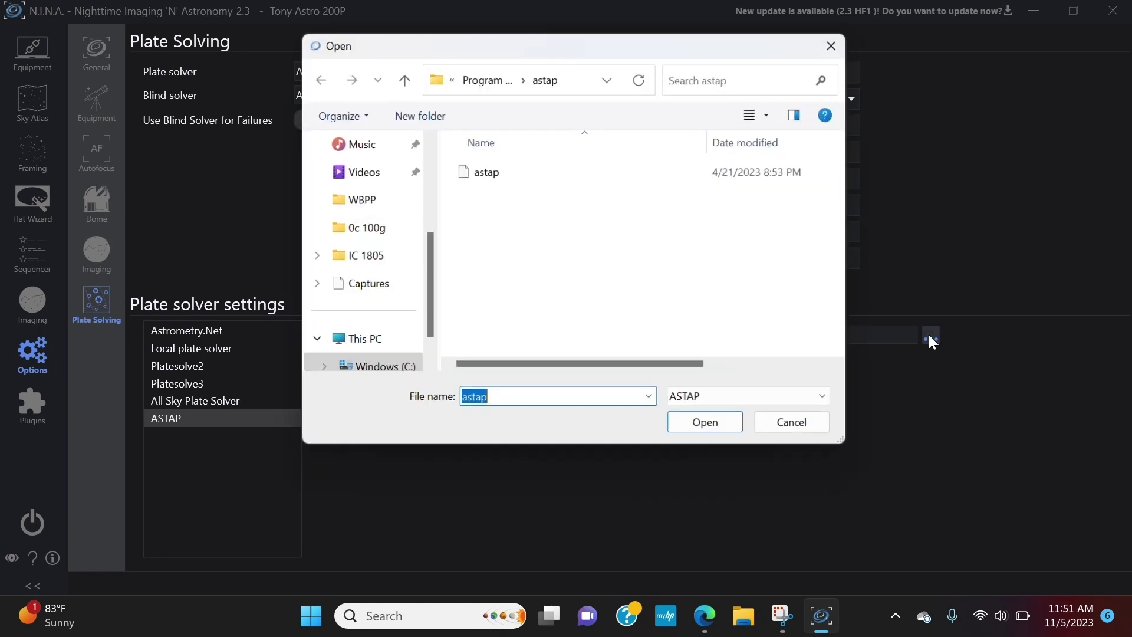
pyautogui.scroll(-2, 380, 245)
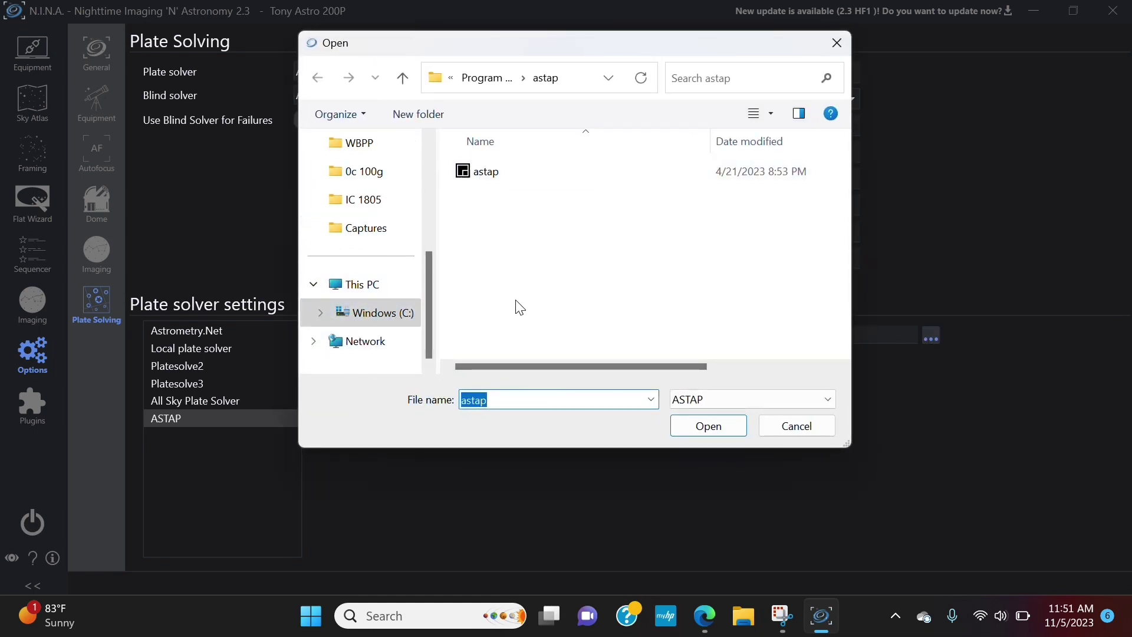
pyautogui.click(832, 46)
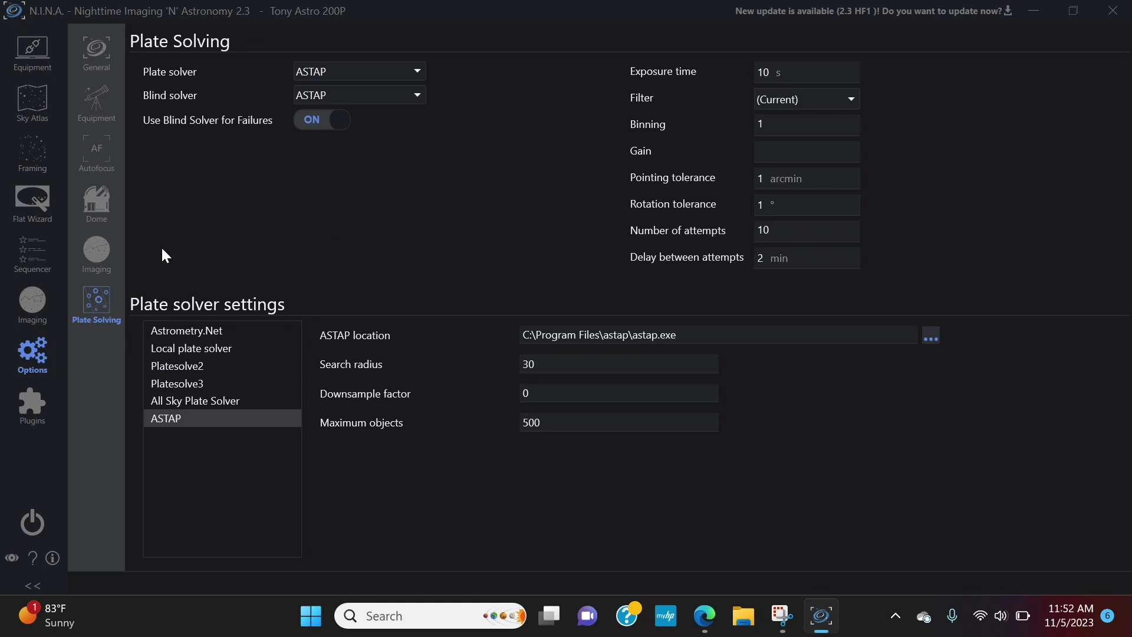
# Review the Three Point Polar Alignment plugin's details in the Available plugins list.
pyautogui.click(33, 407)
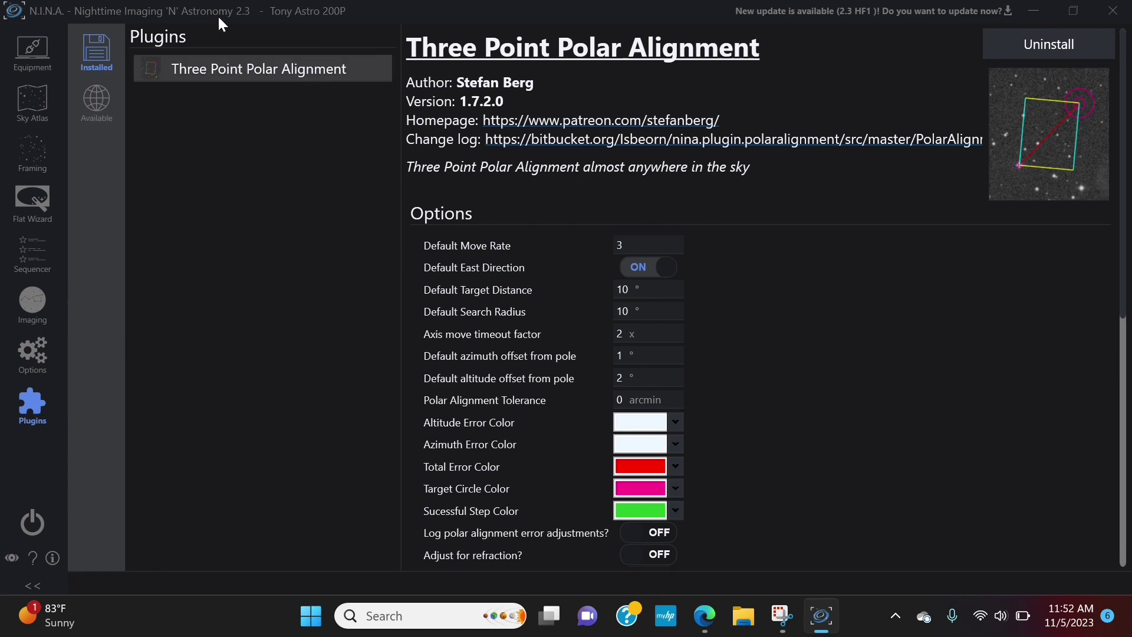
pyautogui.click(98, 98)
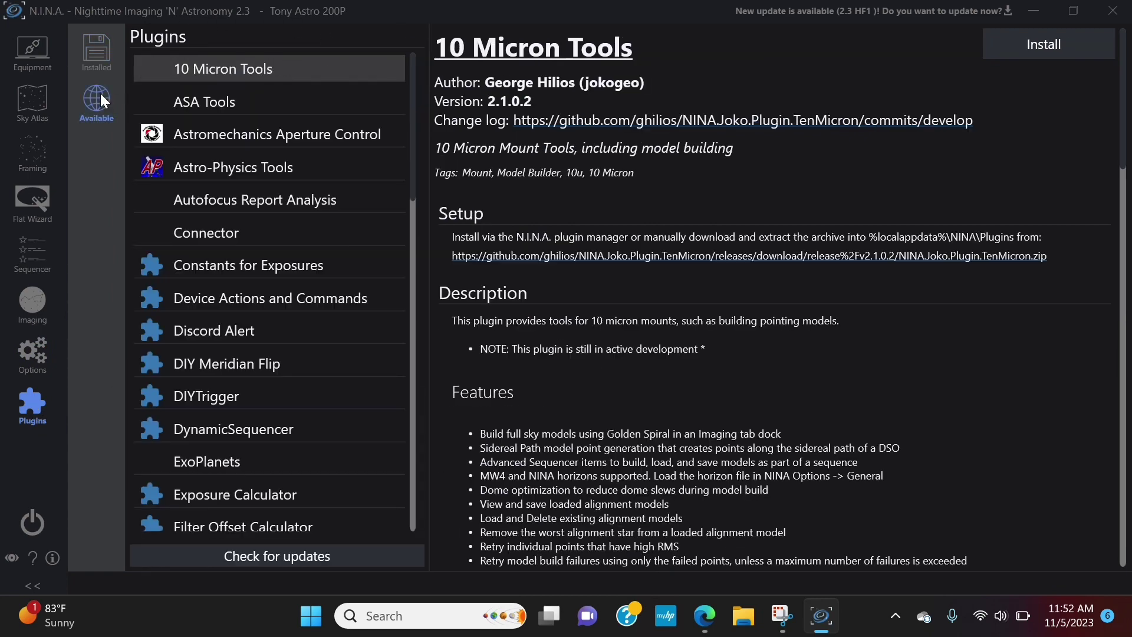
pyautogui.scroll(-10, 289, 101)
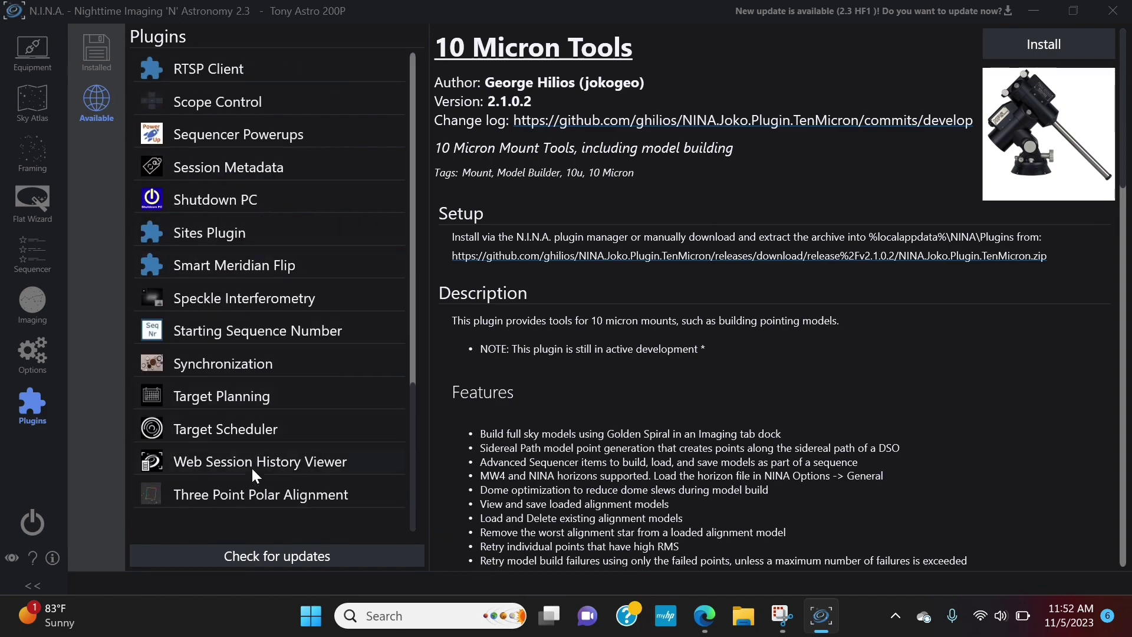
pyautogui.click(256, 497)
pyautogui.scroll(-10, 569, 335)
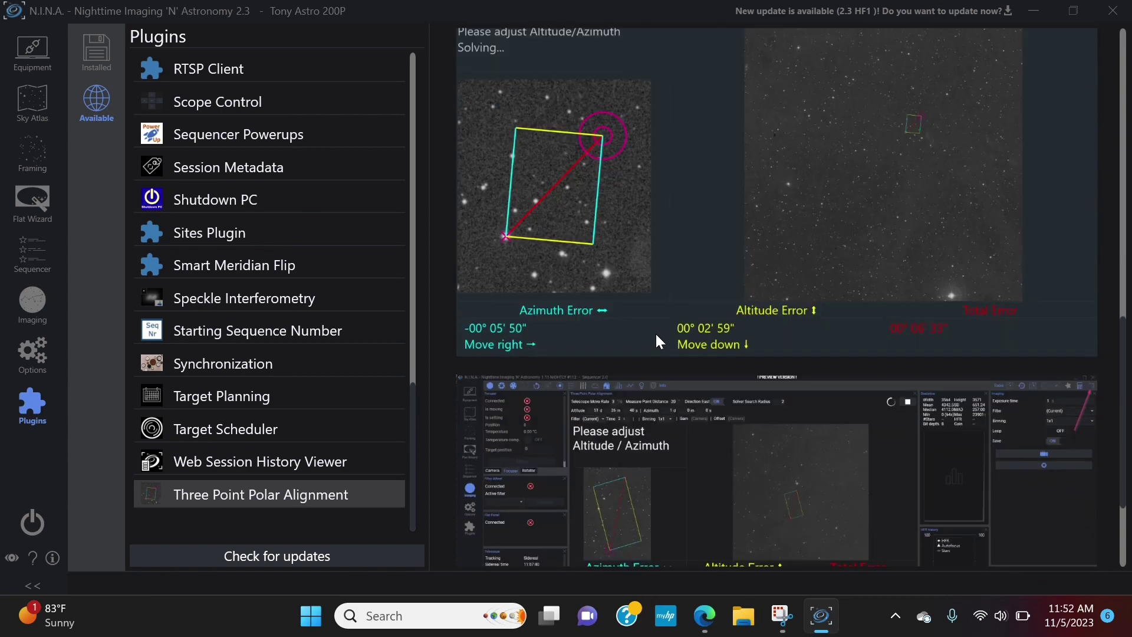
pyautogui.scroll(-2, 656, 334)
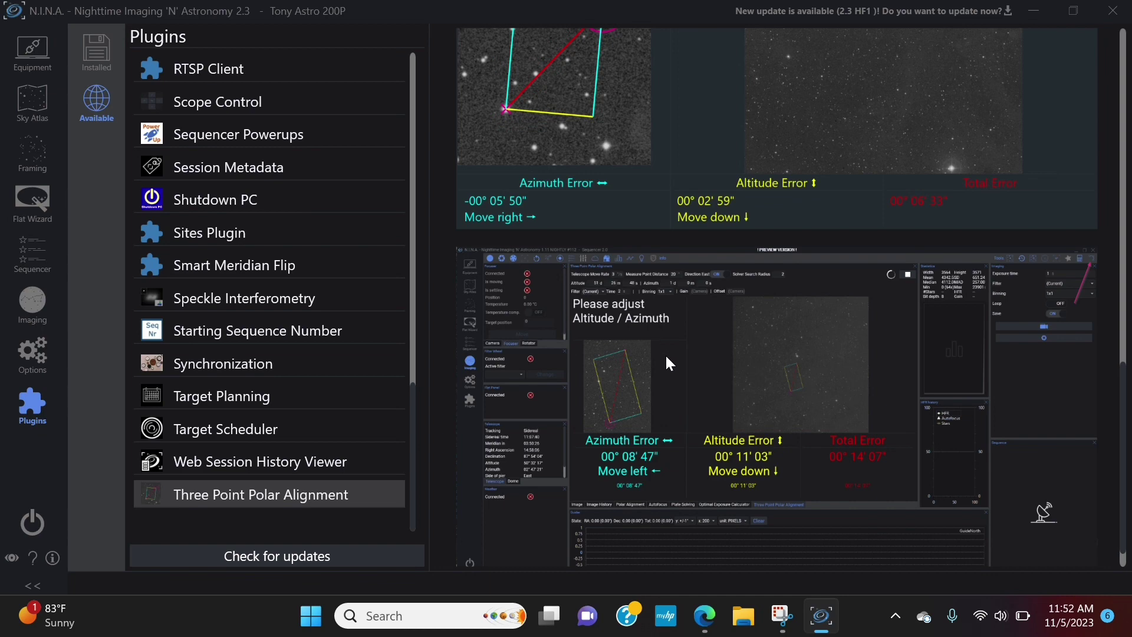
pyautogui.scroll(4, 659, 359)
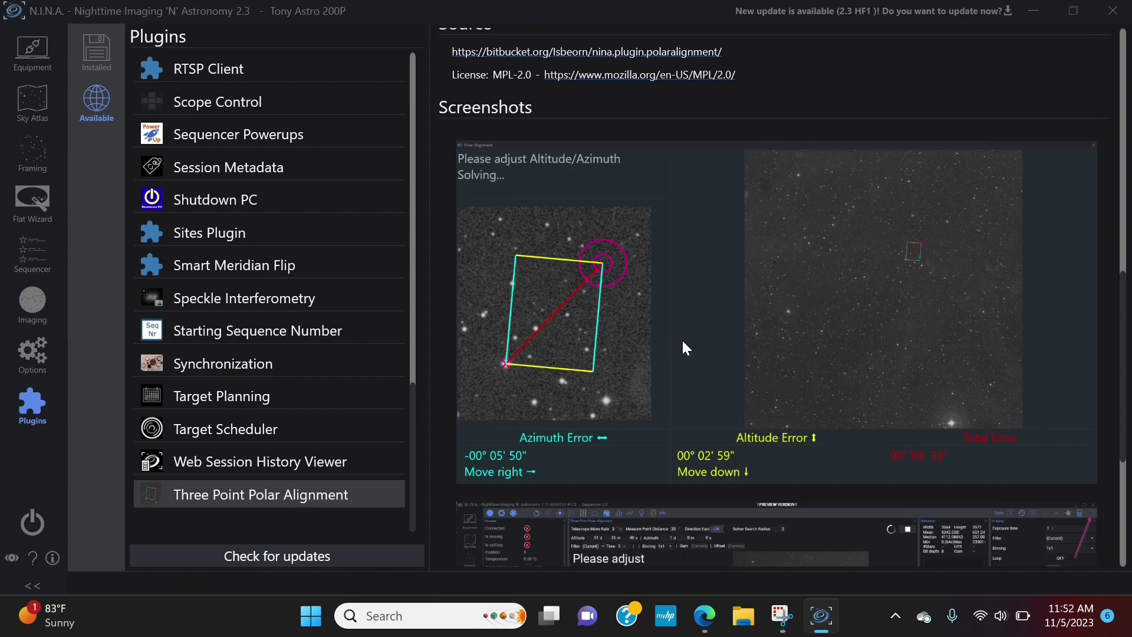
pyautogui.scroll(10, 682, 339)
pyautogui.scroll(2, 684, 341)
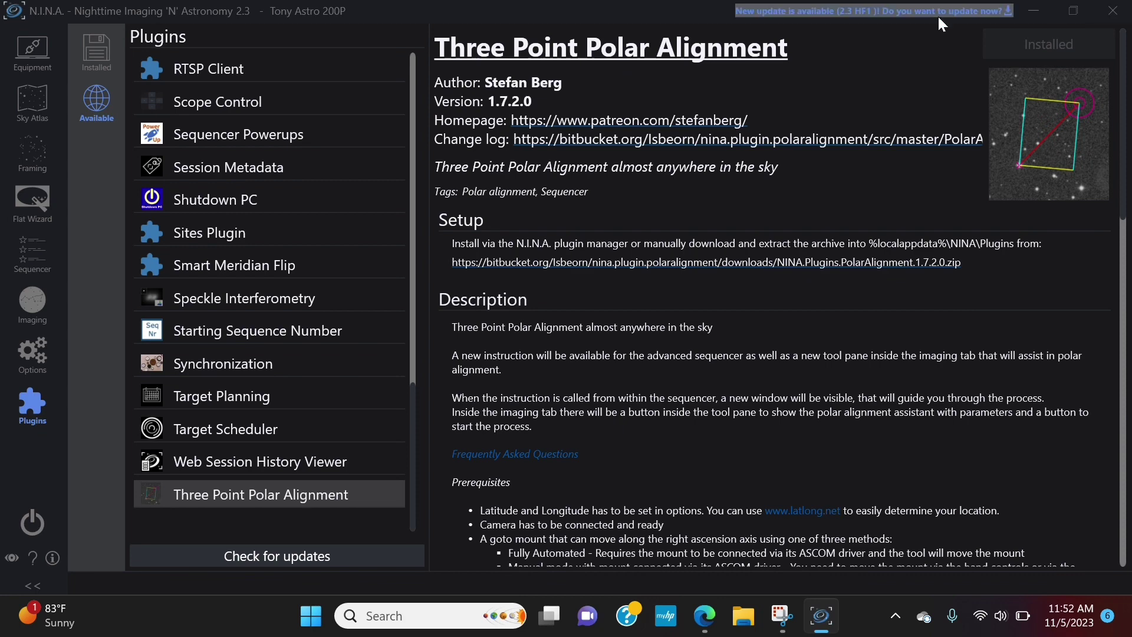
# View Web Session History Viewer, return to Three Point Polar Alignment, then show the Imaging screen.
pyautogui.click(278, 462)
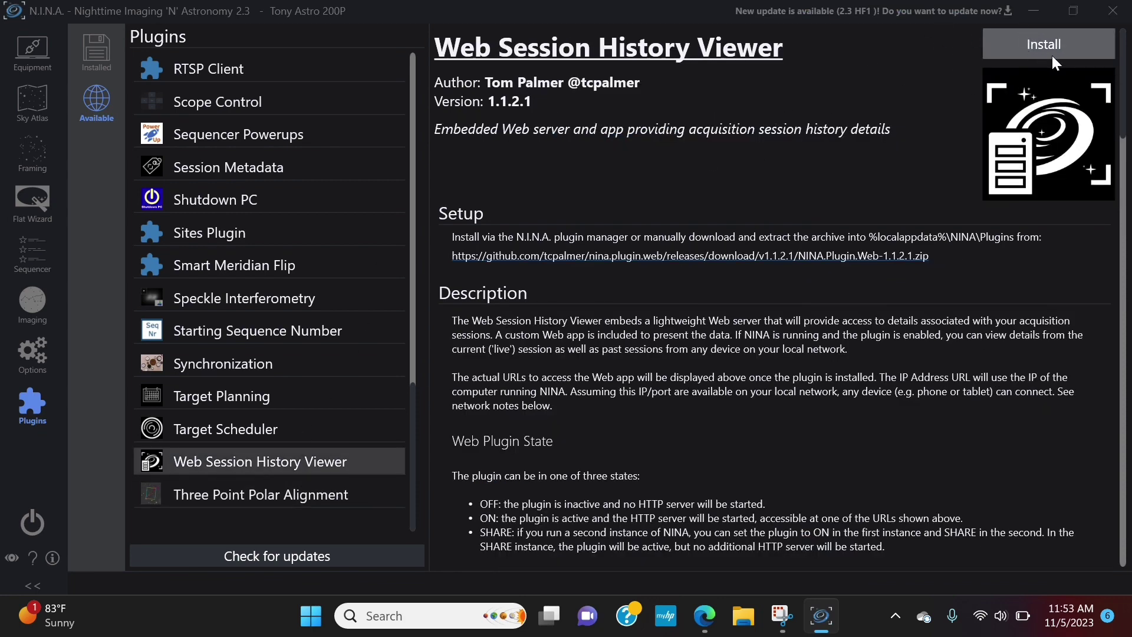
pyautogui.click(268, 494)
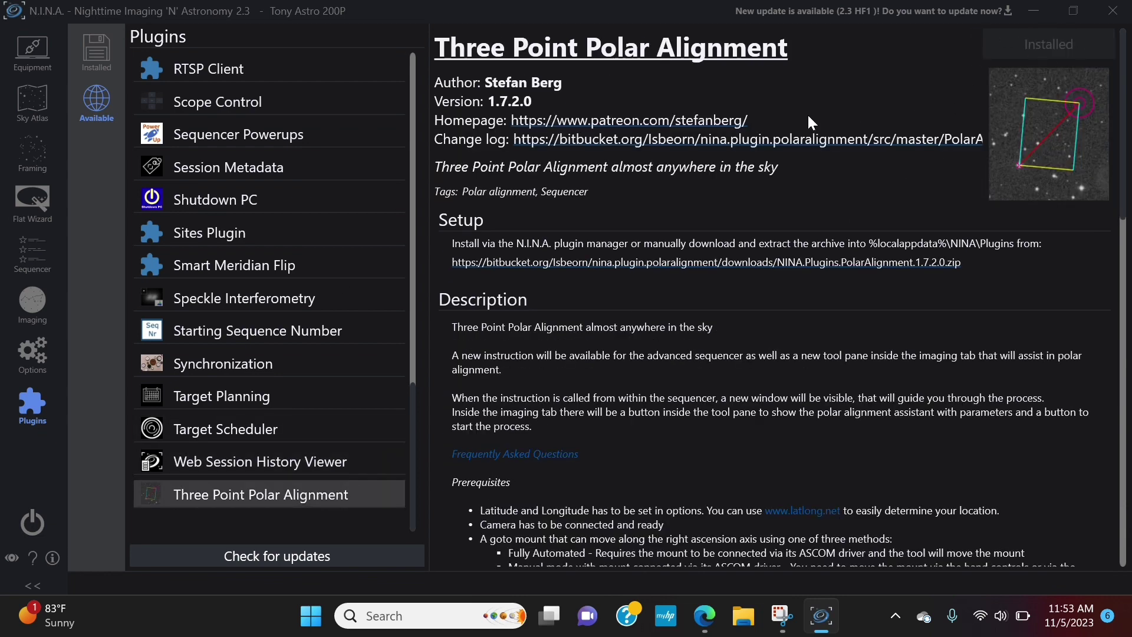
pyautogui.click(32, 302)
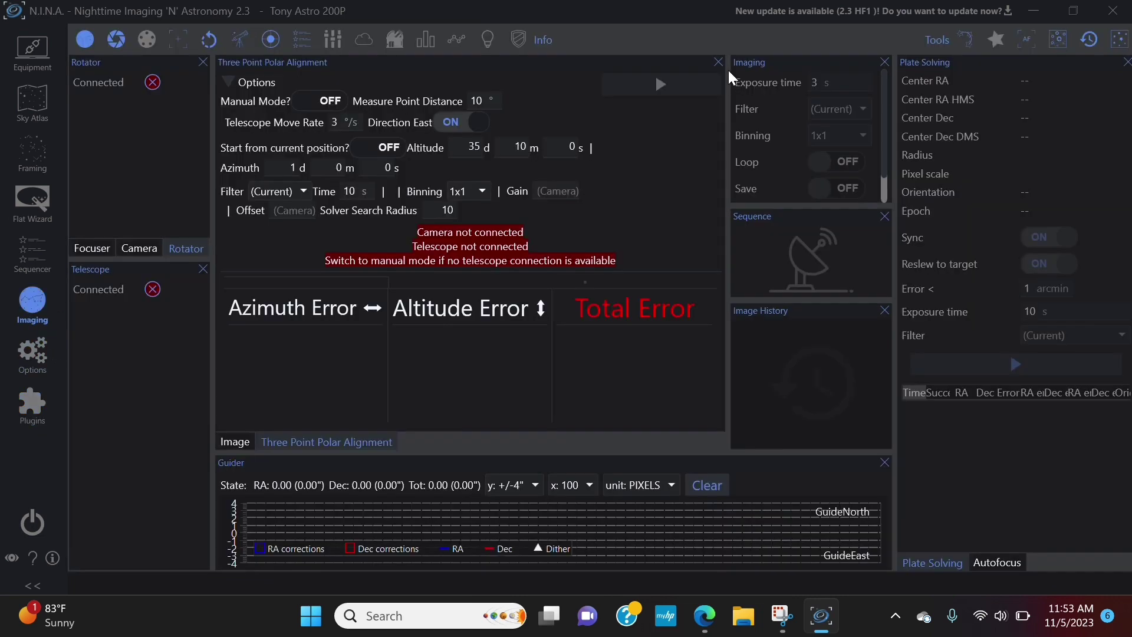
pyautogui.click(965, 38)
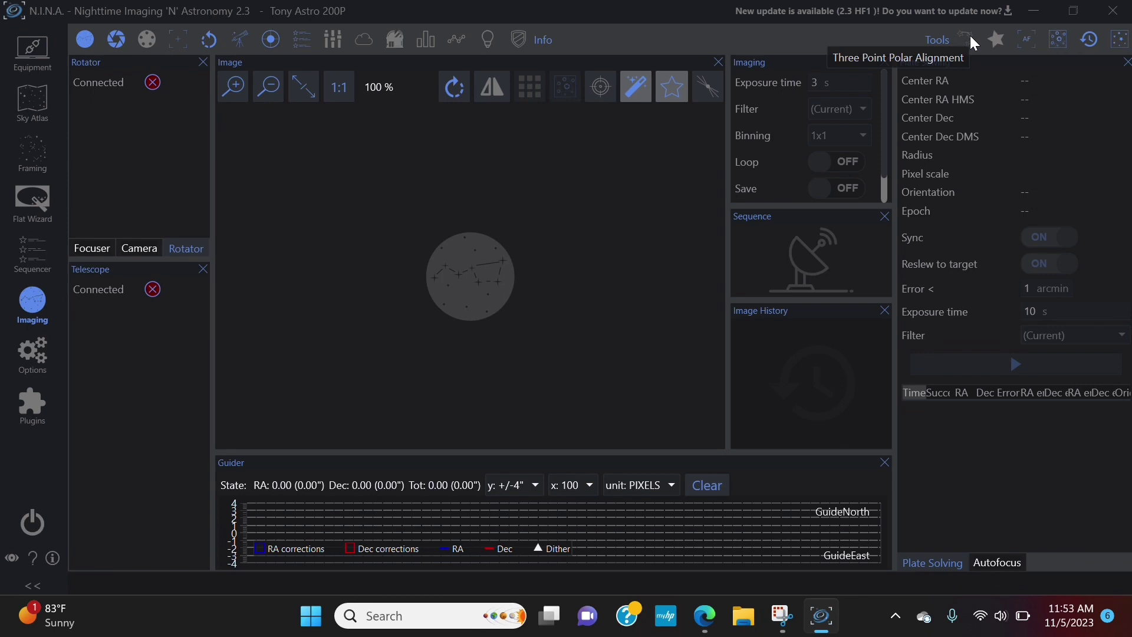
pyautogui.click(971, 36)
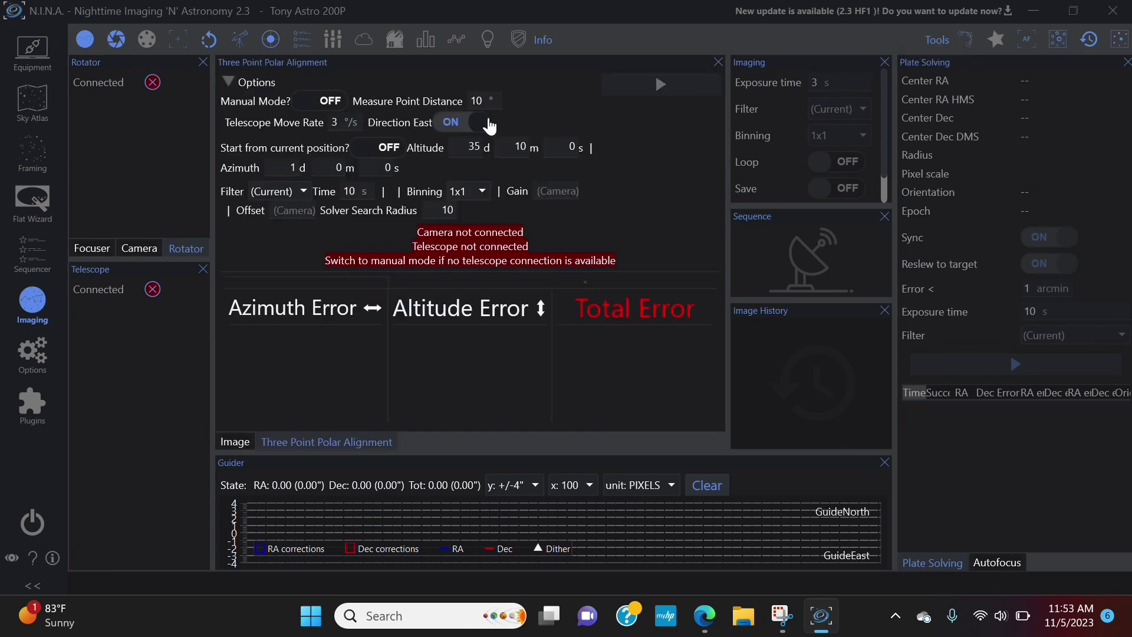